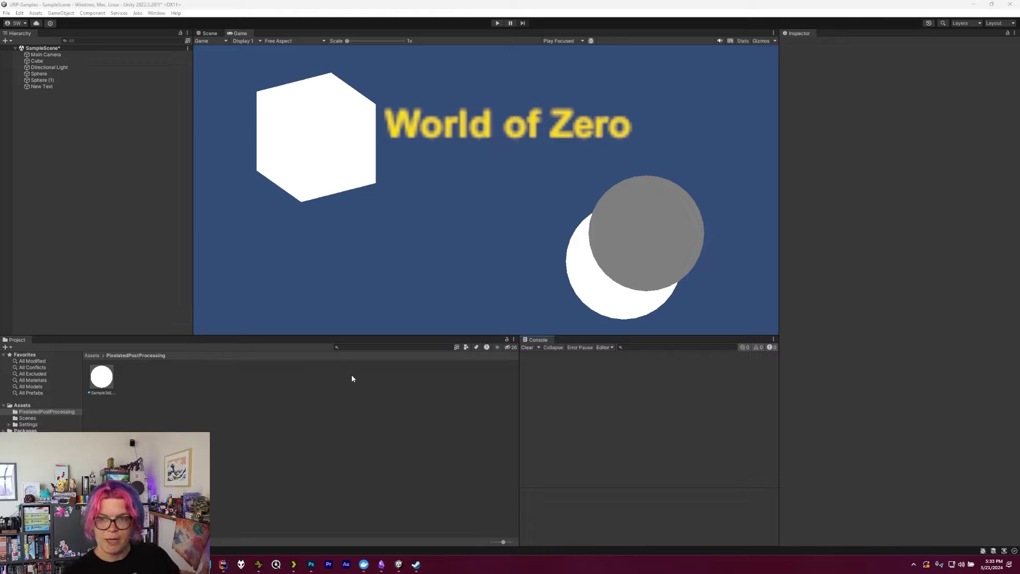
# Step: Create a URP Fullscreen Shader Graph named PixelatedPostProcessingShader in the PixelatedPostProcessing folder
pyautogui.rightClick(291, 386)
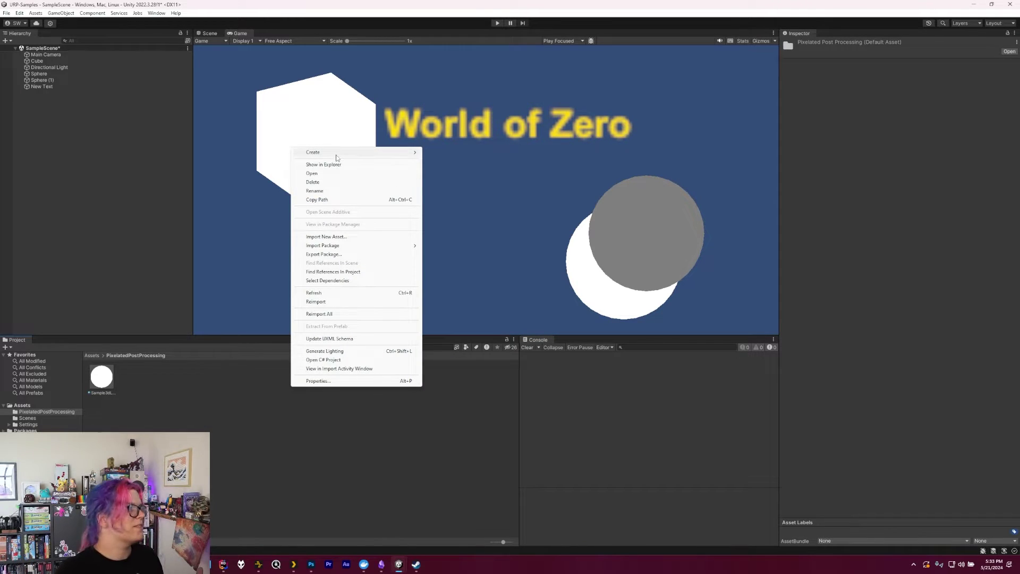
pyautogui.moveTo(337, 157)
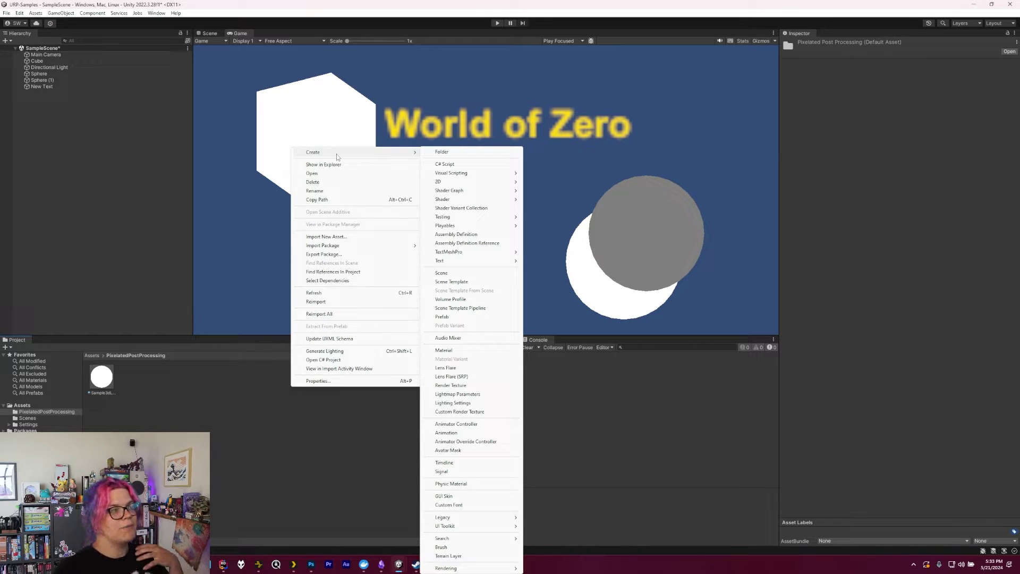
pyautogui.moveTo(443, 192)
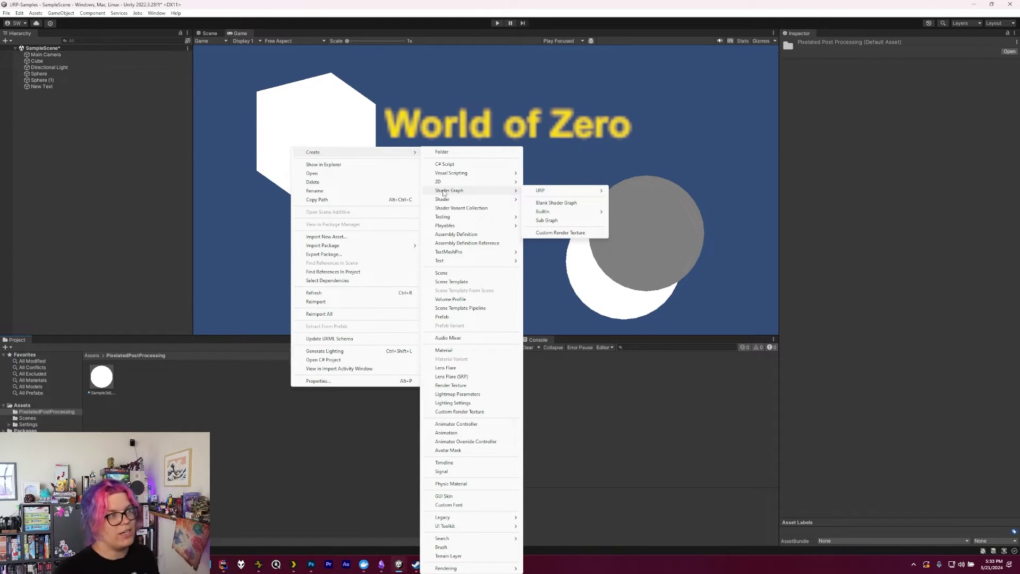
pyautogui.moveTo(565, 191)
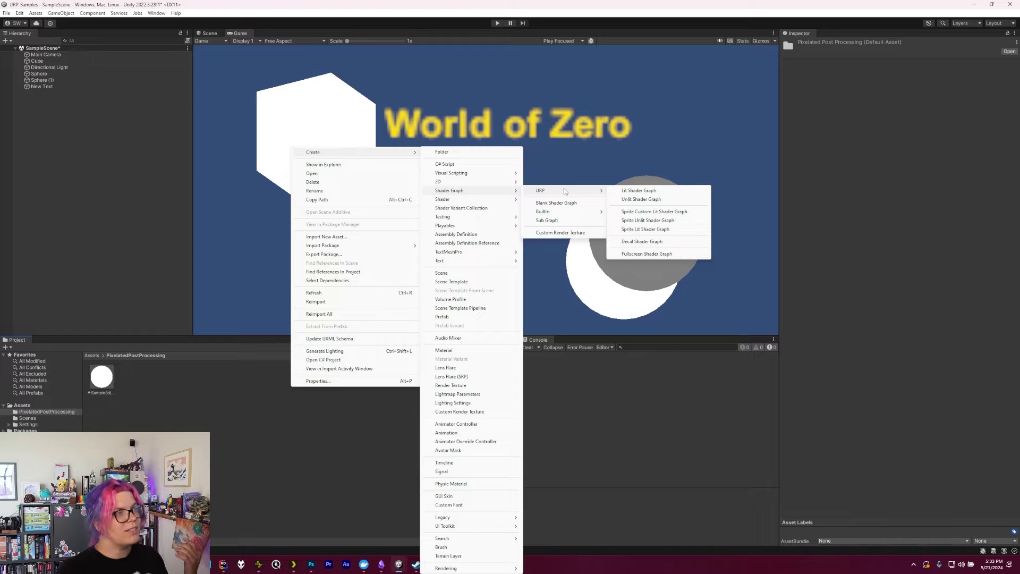
pyautogui.click(647, 254)
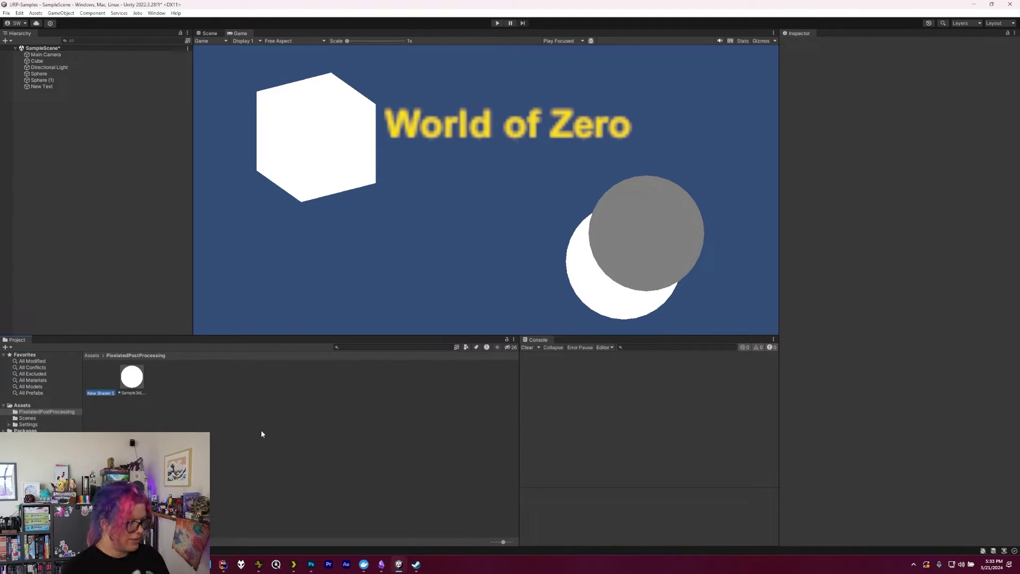
pyautogui.write('Pixelat')
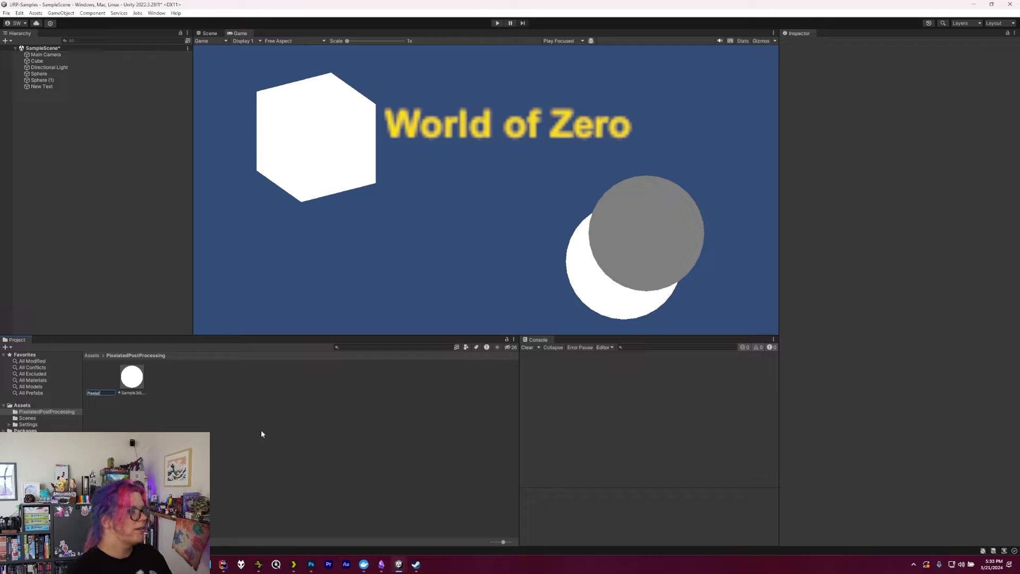
pyautogui.write('edPostProc')
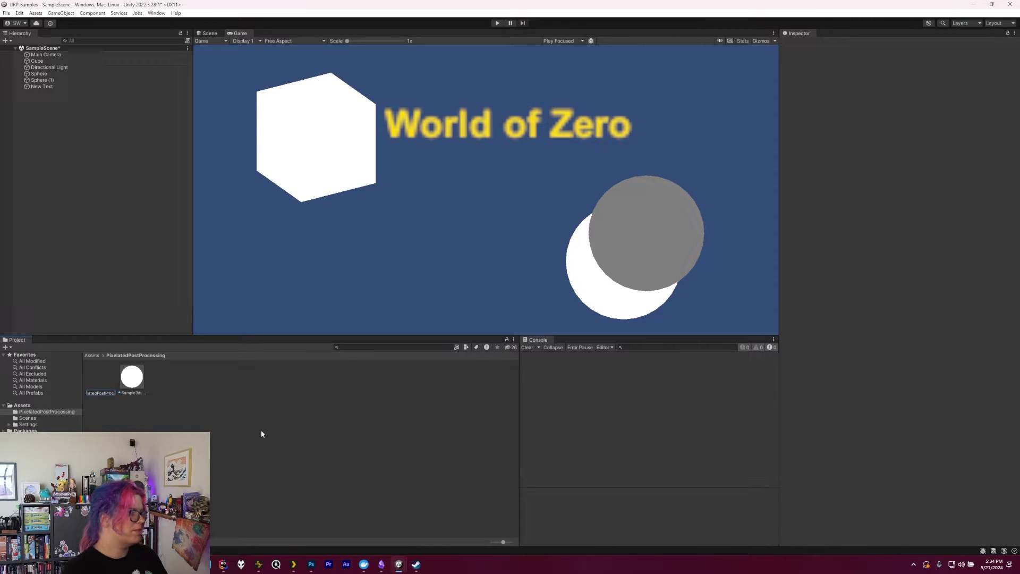
pyautogui.write('essingShader')
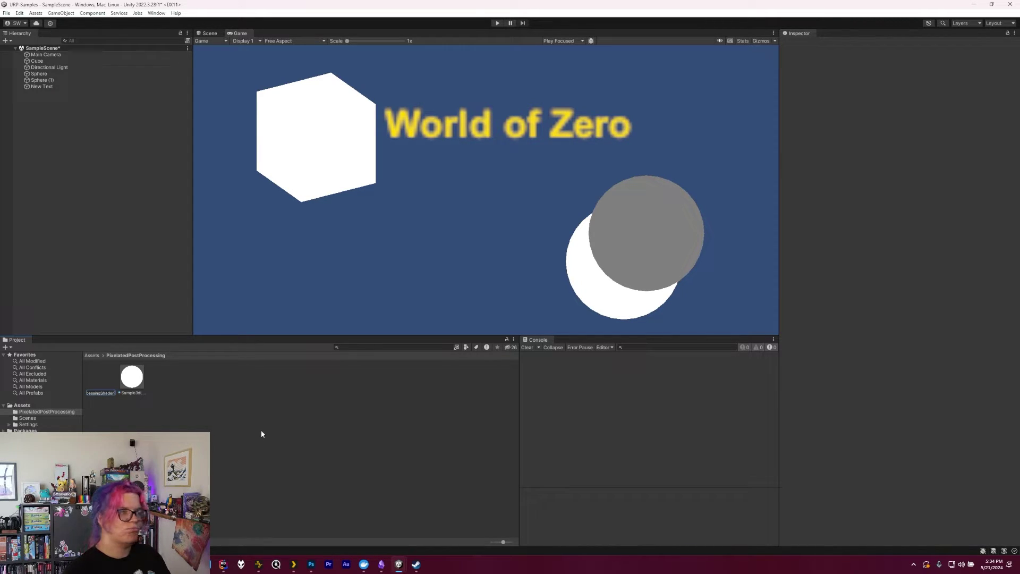
pyautogui.press('Return')
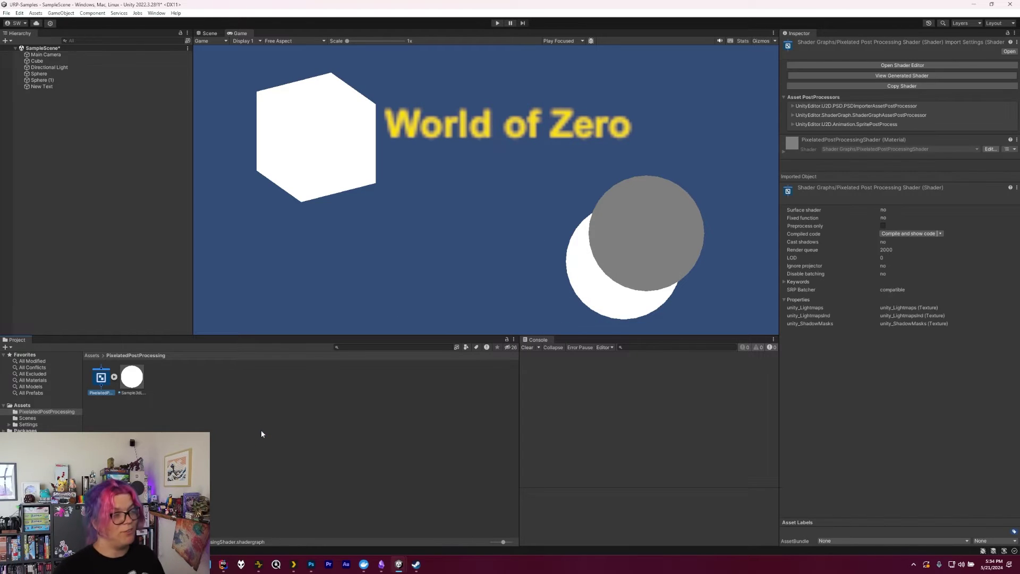
# Step: Open the new shader graph for editing and add a URP Sample Buffer node beside the Fragment block
pyautogui.doubleClick(97, 379)
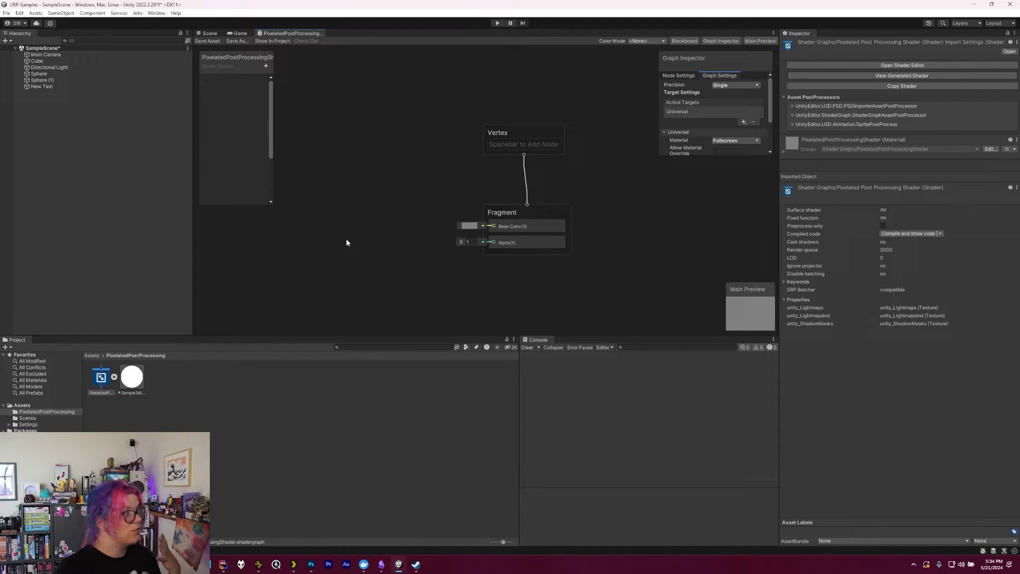
pyautogui.rightClick(345, 242)
pyautogui.click(378, 235)
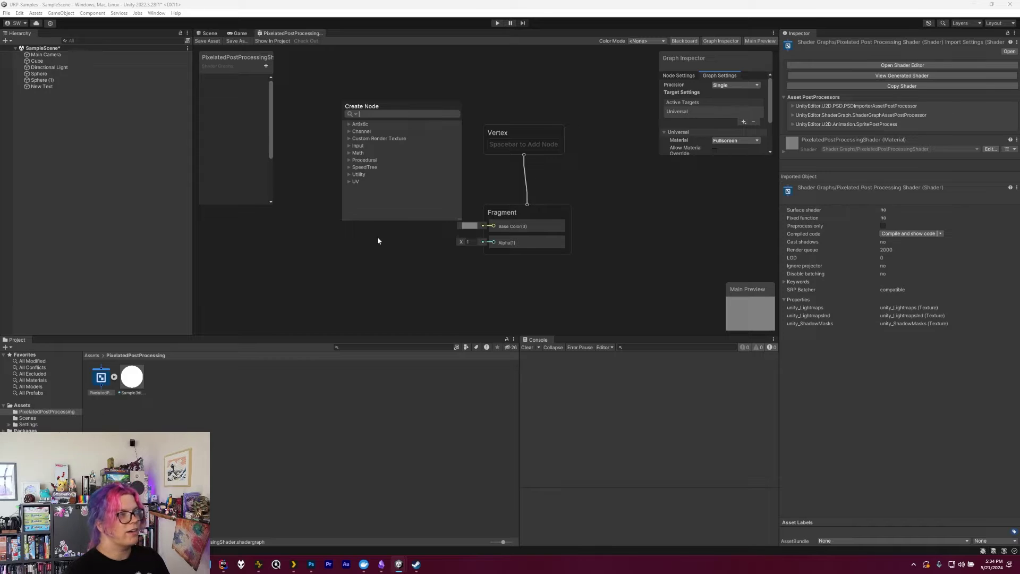
pyautogui.write('Sample')
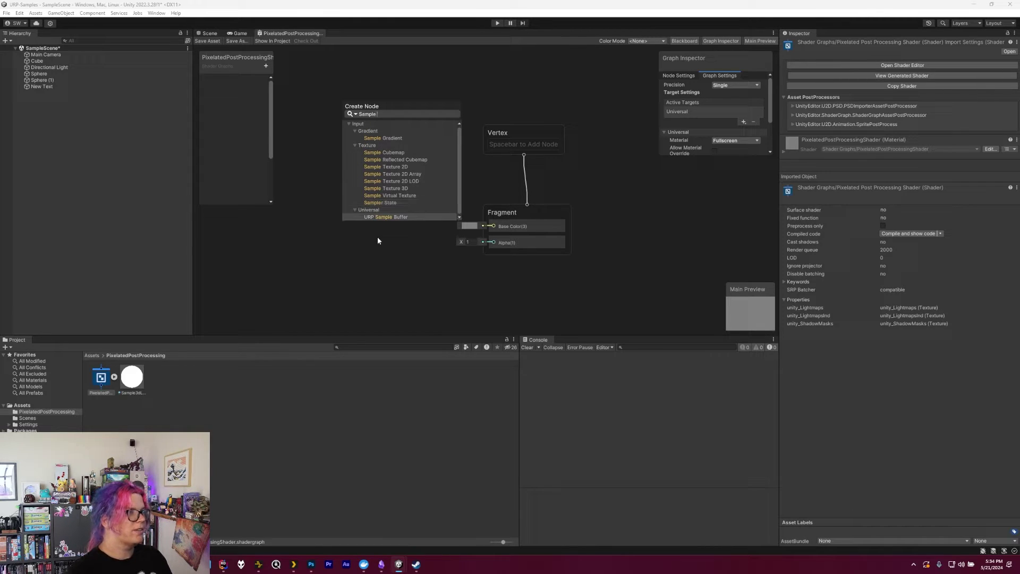
pyautogui.press('Return')
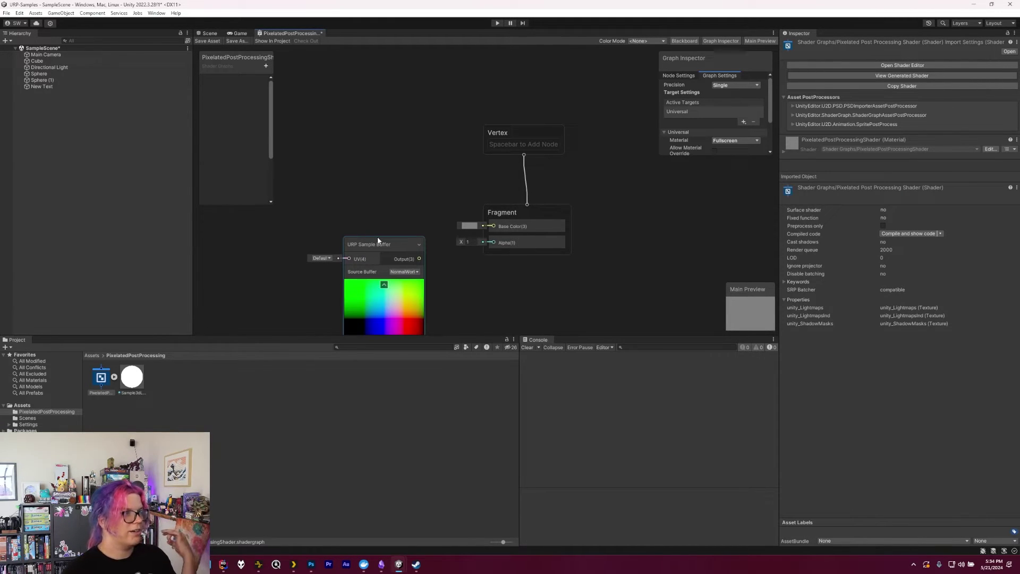
pyautogui.moveTo(374, 245); pyautogui.dragTo(369, 185)
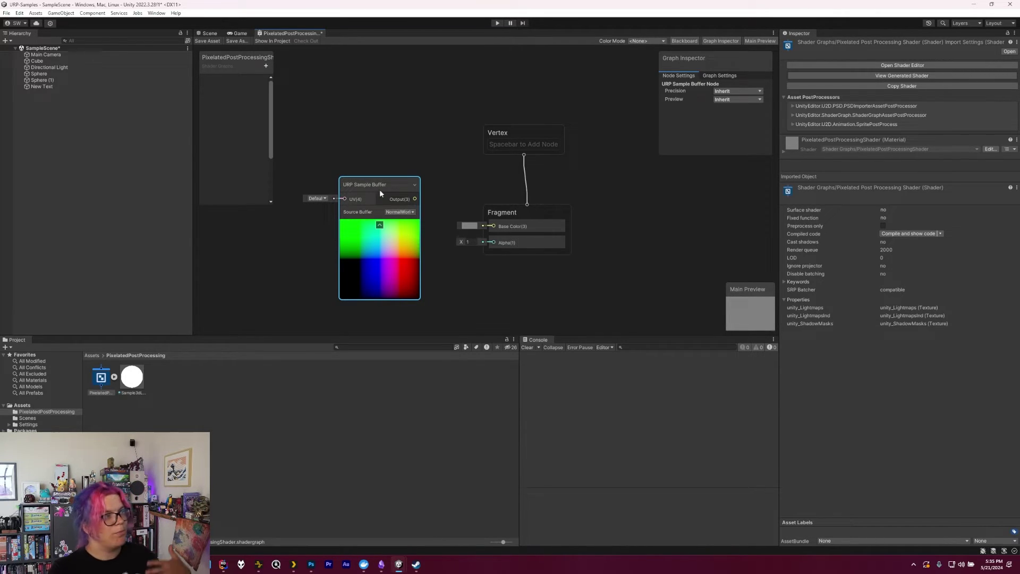
# Step: Set the URP Sample Buffer's source buffer to BlitSource and connect its output to the Fragment's Base Color
pyautogui.click(411, 213)
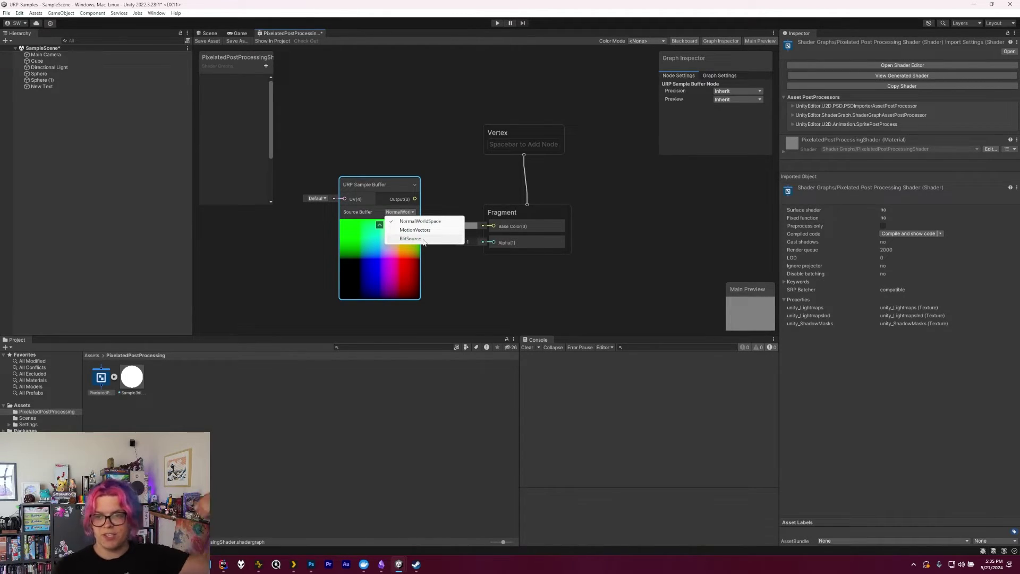
pyautogui.click(423, 240)
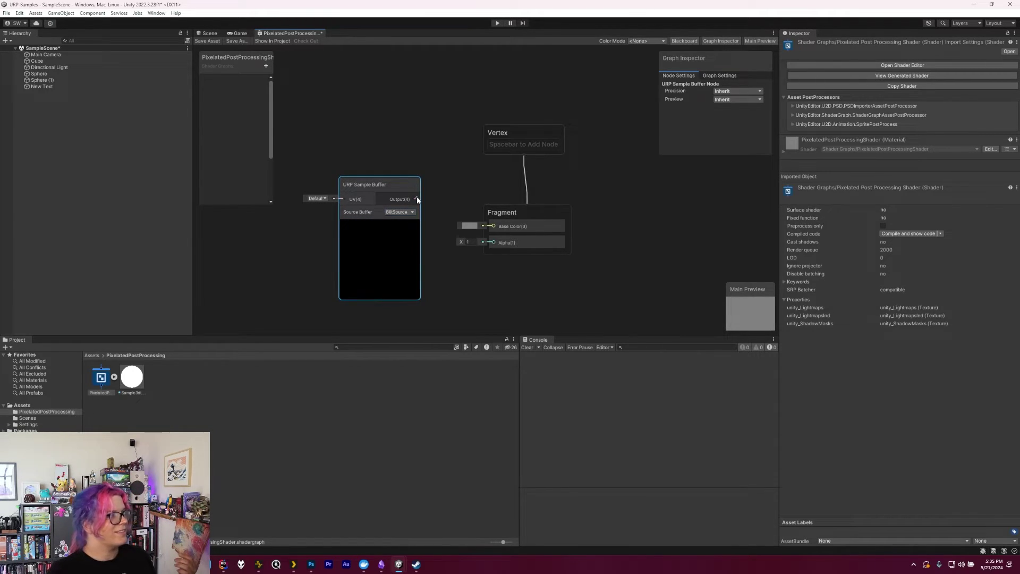
pyautogui.moveTo(417, 199); pyautogui.dragTo(492, 226)
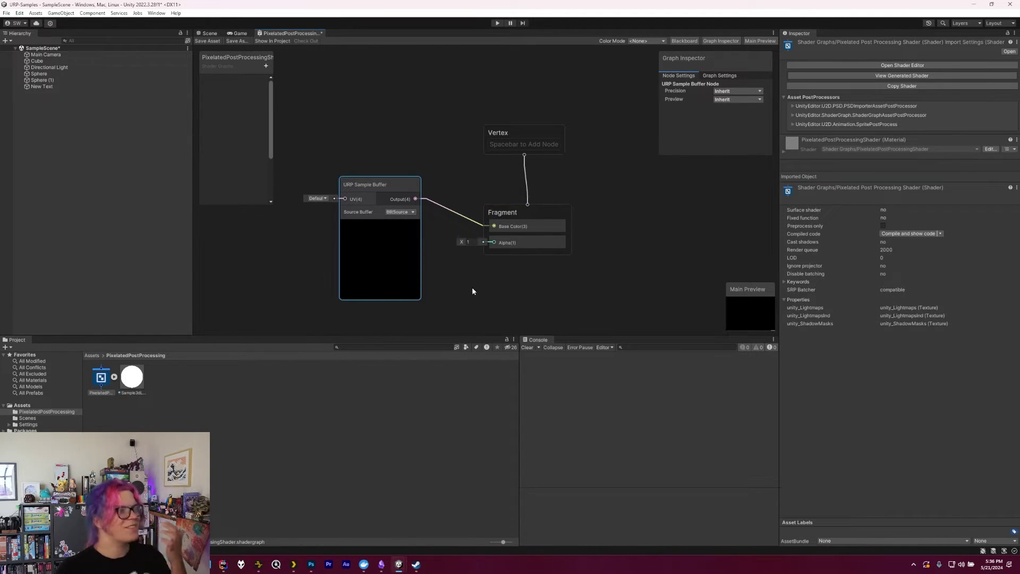
# Step: Add a Screen Position node to the graph and place it before the URP Sample Buffer node
pyautogui.moveTo(472, 292); pyautogui.dragTo(604, 280, button='middle')
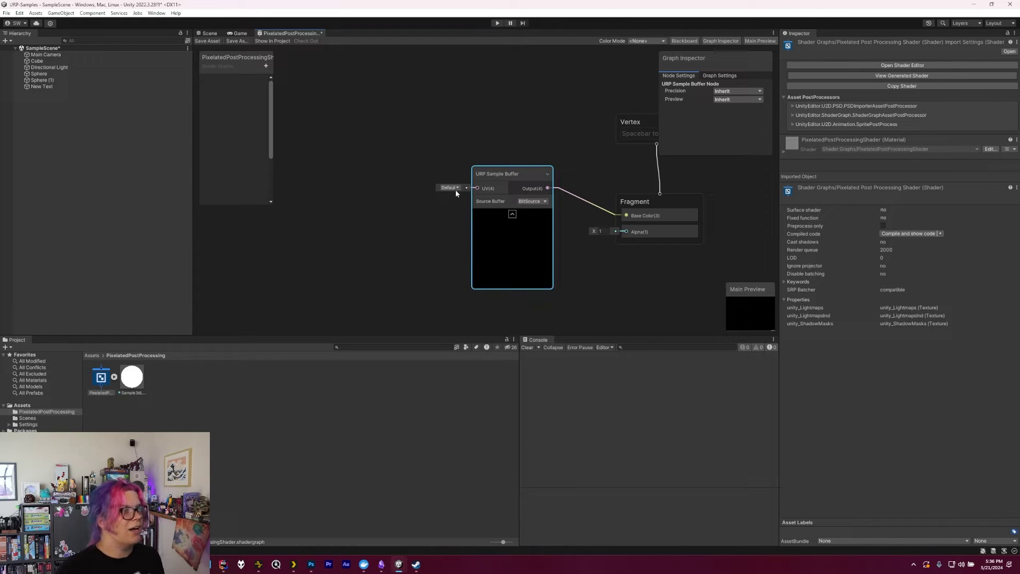
pyautogui.click(452, 198)
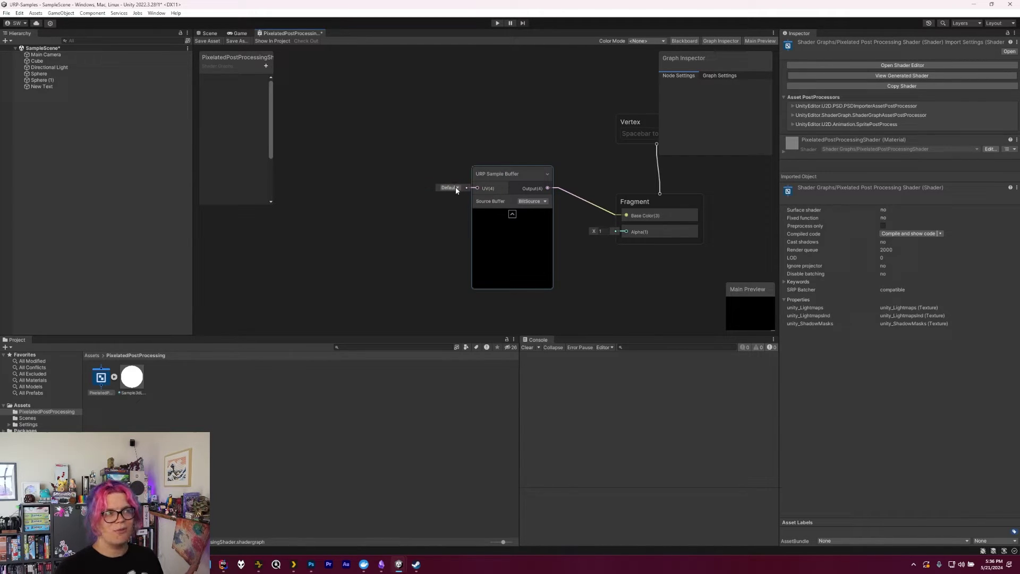
pyautogui.click(452, 188)
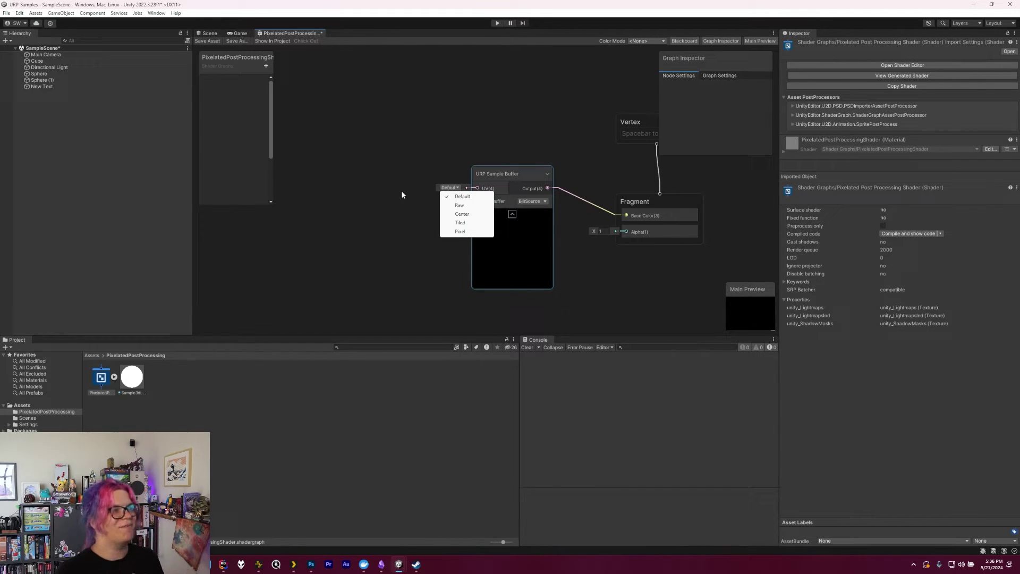
pyautogui.click(400, 191)
pyautogui.rightClick(371, 184)
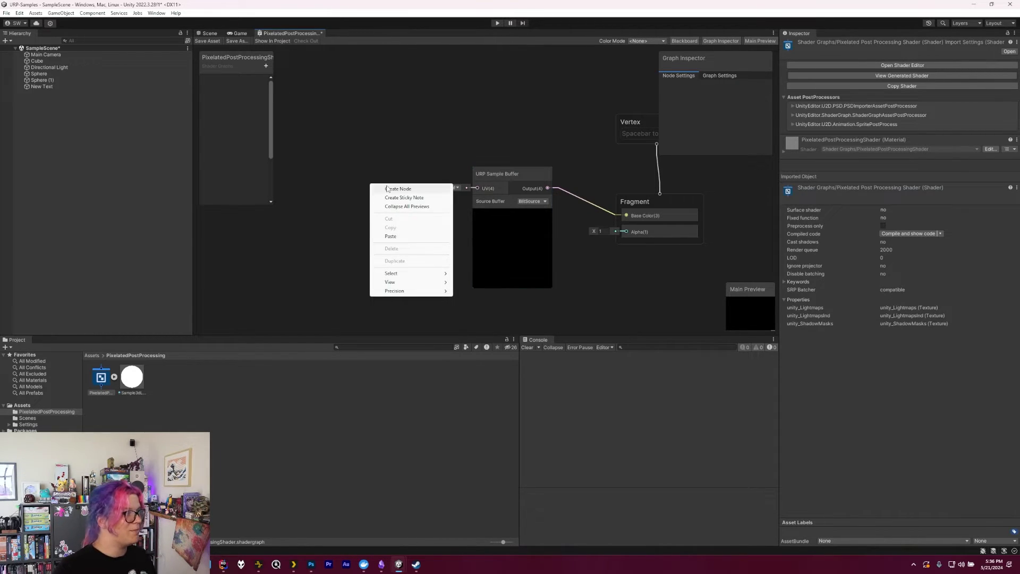
pyautogui.click(387, 188)
pyautogui.write('Screen')
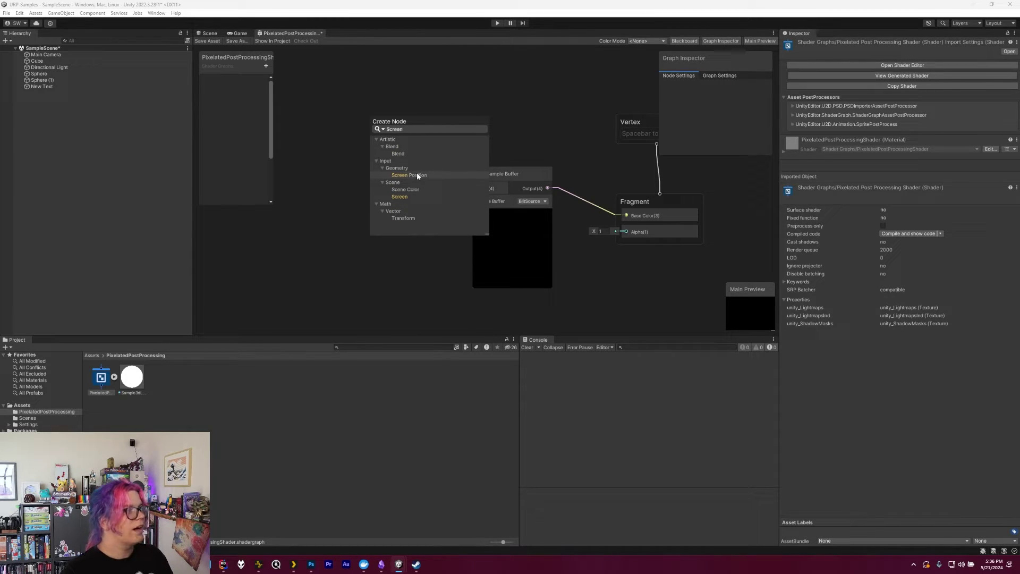
pyautogui.click(417, 174)
pyautogui.moveTo(392, 190); pyautogui.dragTo(342, 184)
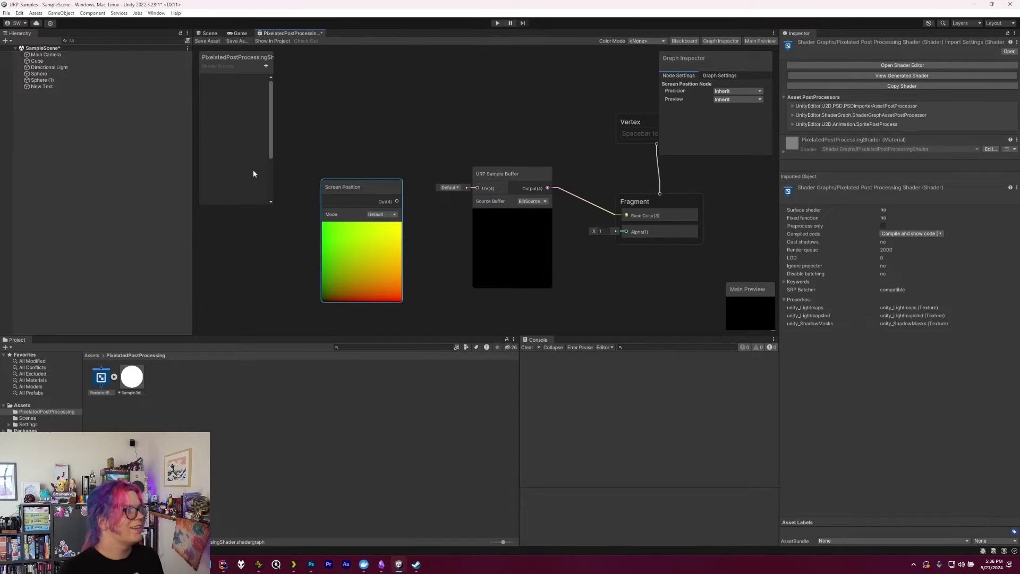
pyautogui.moveTo(239, 170); pyautogui.dragTo(112, 217)
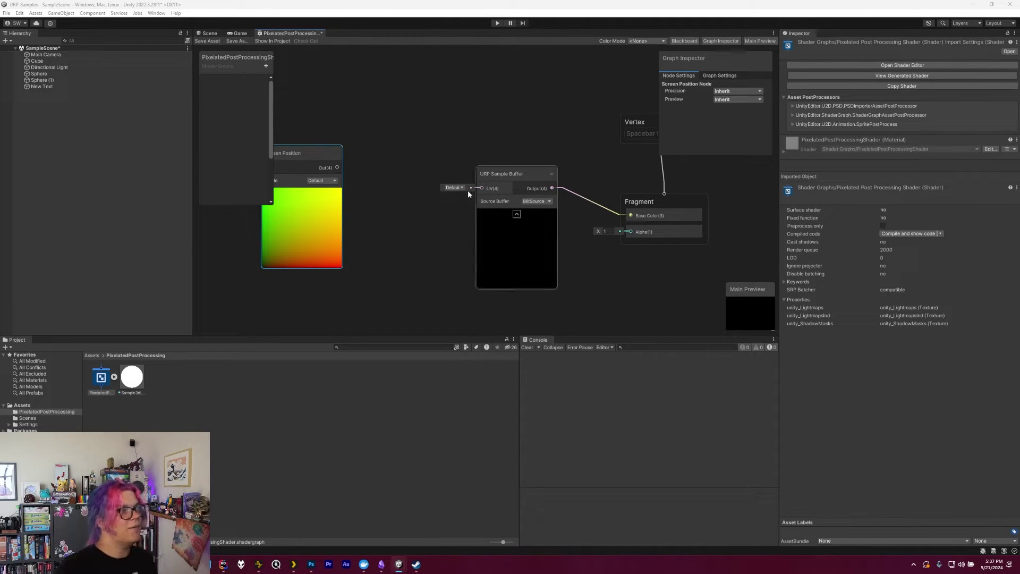
pyautogui.moveTo(304, 150); pyautogui.dragTo(318, 165)
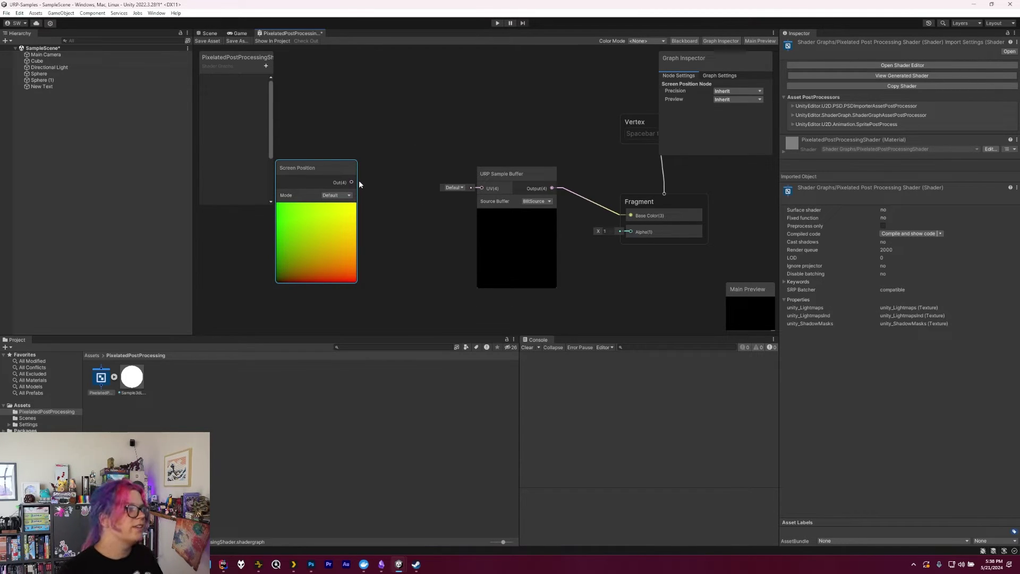
# Step: Connect the Screen Position node's output to the UV input of the URP Sample Buffer
pyautogui.moveTo(351, 182); pyautogui.dragTo(482, 188)
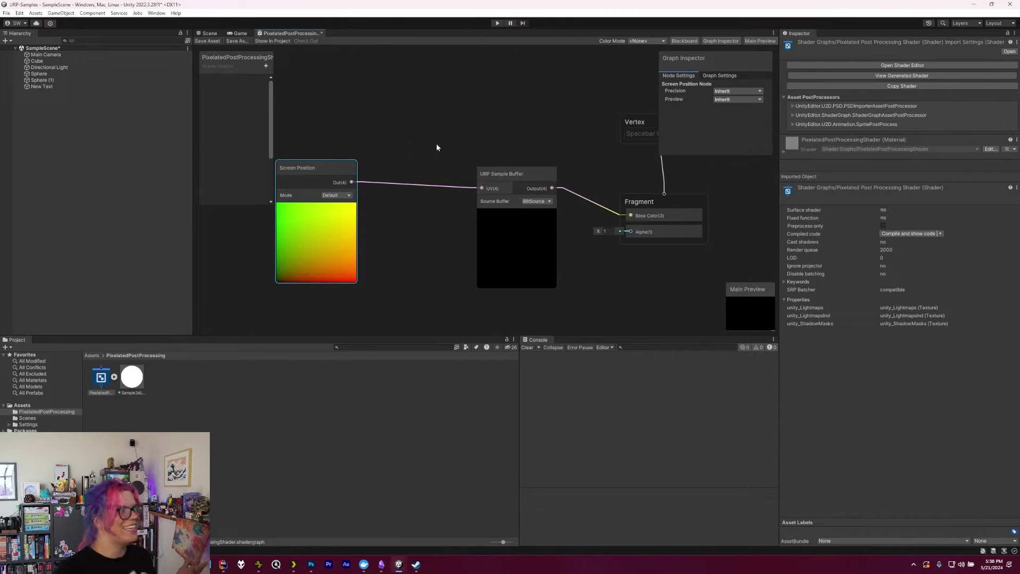
pyautogui.moveTo(437, 145); pyautogui.dragTo(458, 141, button='middle')
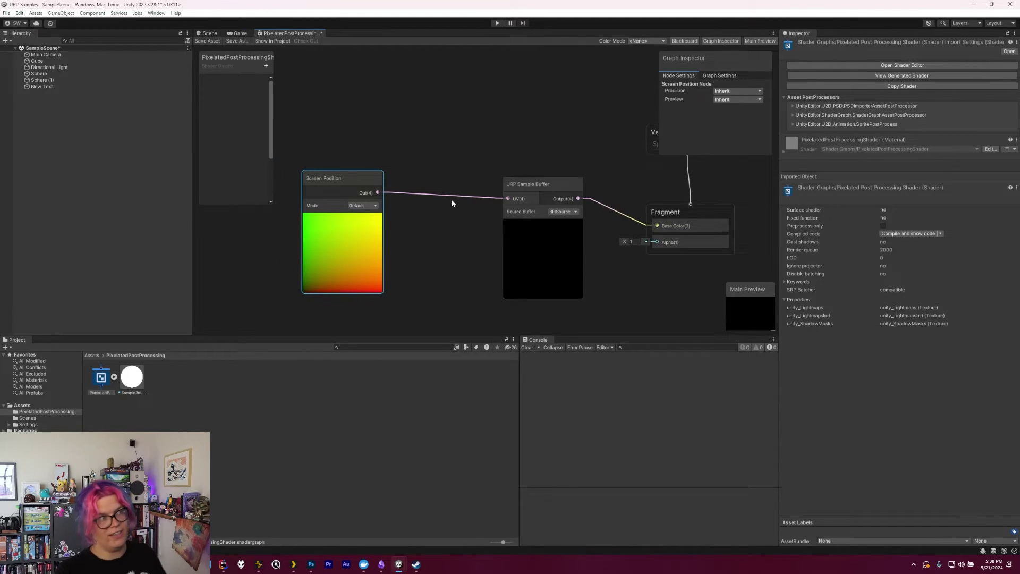
pyautogui.scroll(-2, 444, 250)
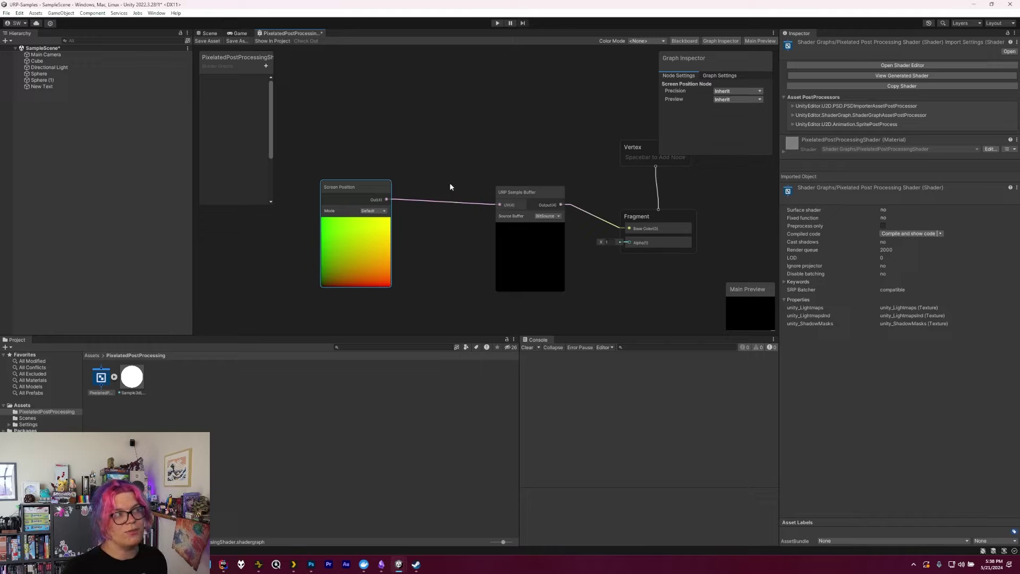
pyautogui.moveTo(449, 183); pyautogui.dragTo(432, 167, button='middle')
pyautogui.click(425, 187)
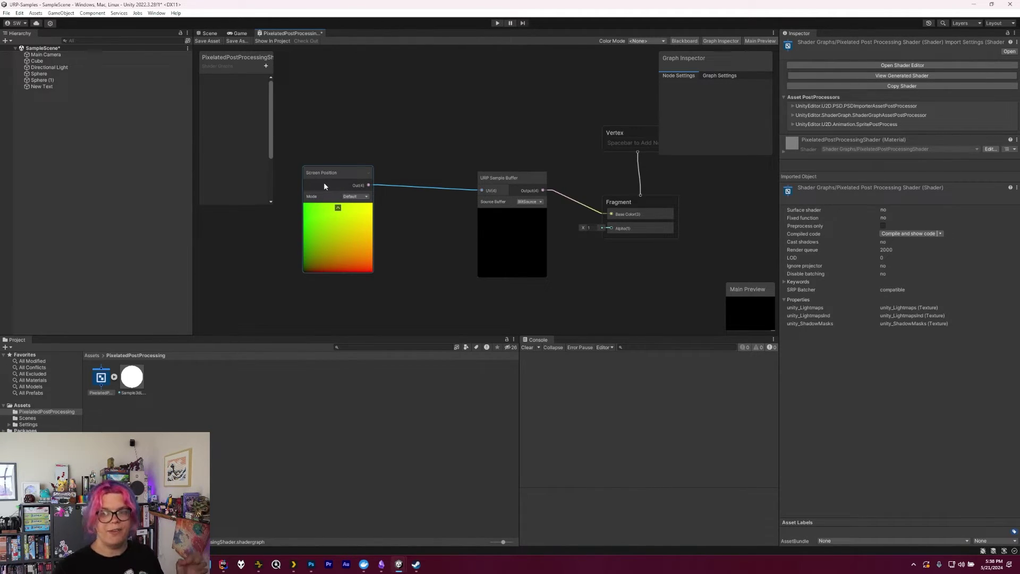
pyautogui.moveTo(414, 215); pyautogui.dragTo(428, 209, button='middle')
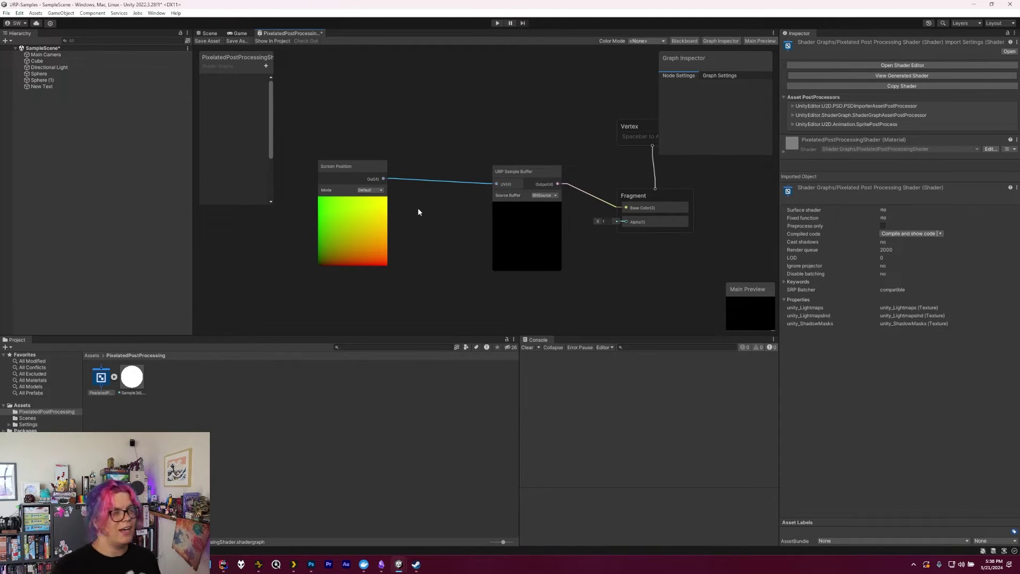
# Step: Add a Multiply node between Screen Position and URP Sample Buffer, moving the Screen Position node away to make room
pyautogui.moveTo(353, 166); pyautogui.dragTo(323, 170)
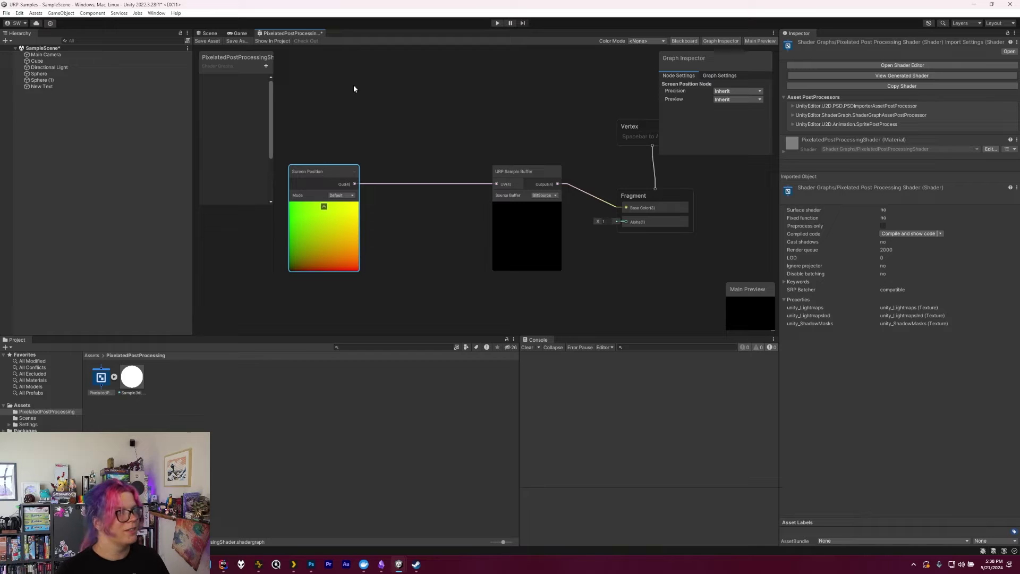
pyautogui.rightClick(401, 201)
pyautogui.click(422, 207)
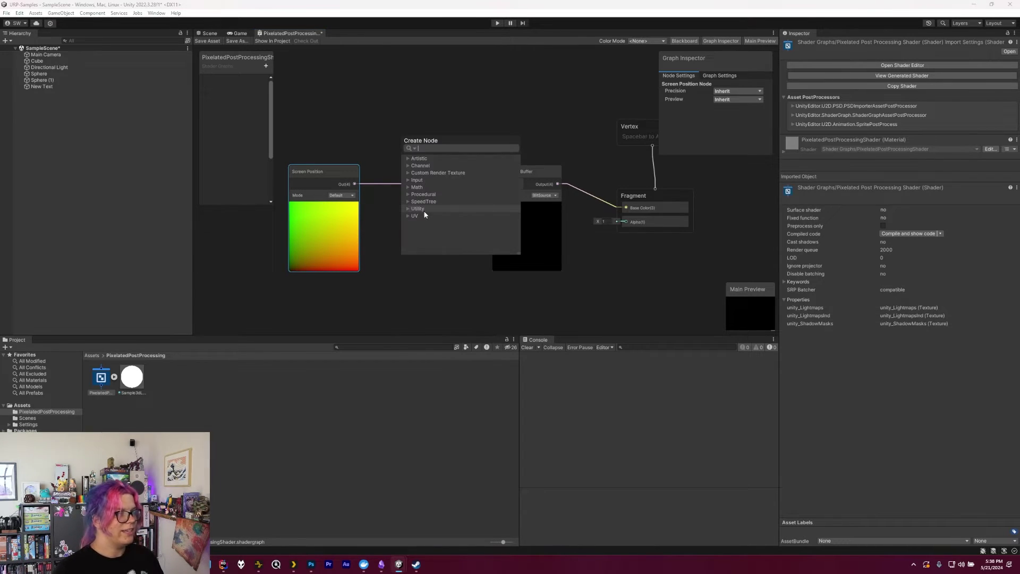
pyautogui.write('Mul')
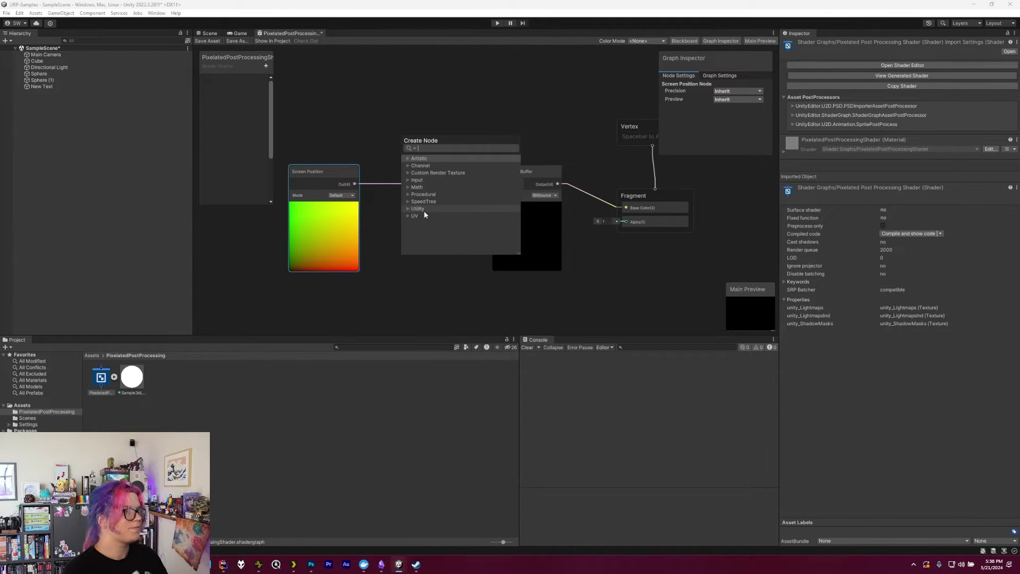
pyautogui.press('Return')
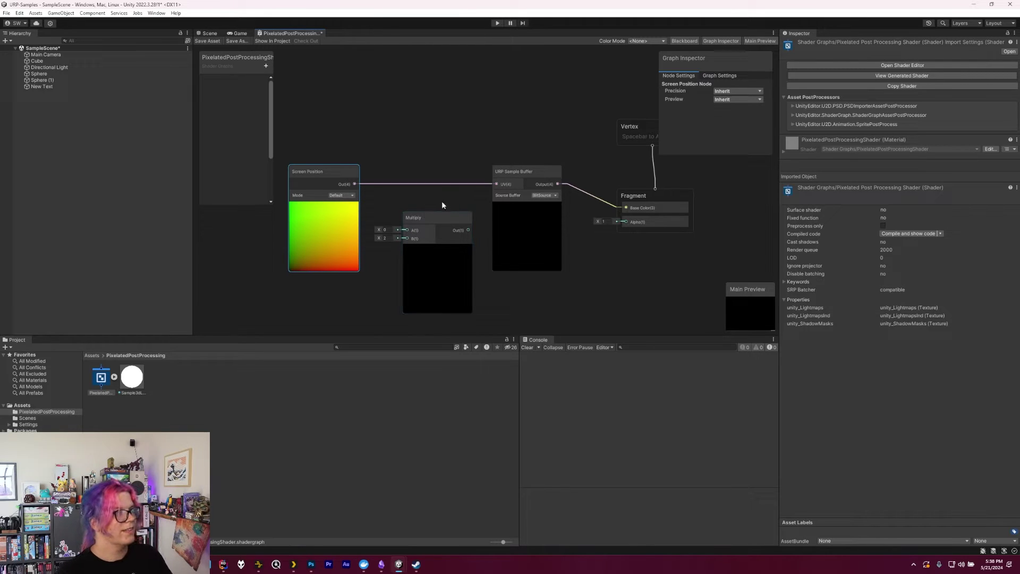
pyautogui.click(334, 170)
pyautogui.moveTo(334, 169); pyautogui.dragTo(291, 168)
pyautogui.moveTo(361, 122); pyautogui.dragTo(437, 124, button='middle')
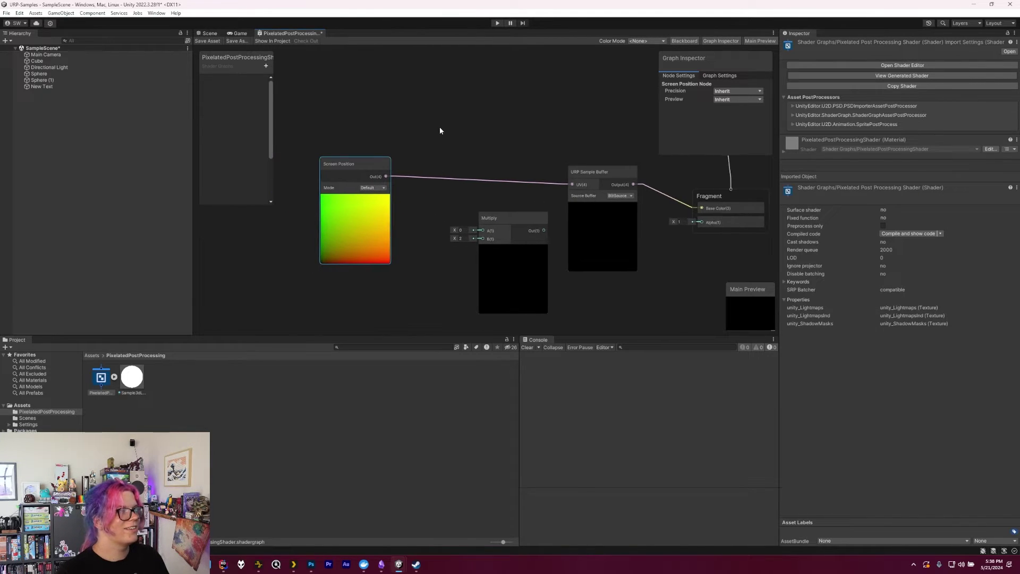
# Step: Connect Screen Position to the Multiply node's A input, and add a Divide node wired between Multiply and the URP Sample Buffer's UV
pyautogui.moveTo(341, 170); pyautogui.dragTo(305, 170)
pyautogui.moveTo(497, 219); pyautogui.dragTo(391, 185)
pyautogui.rightClick(491, 237)
pyautogui.click(516, 243)
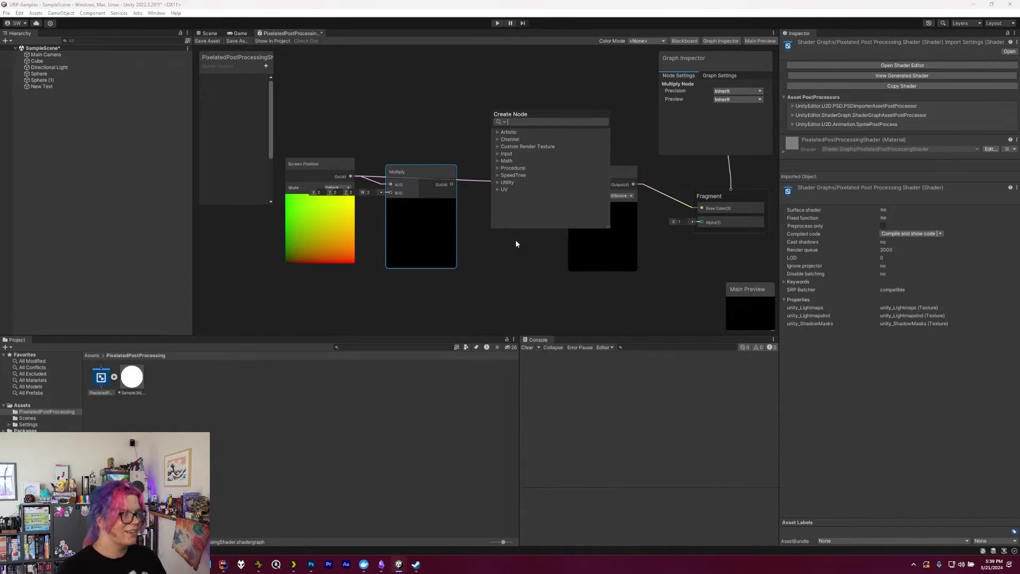
pyautogui.write('Divid')
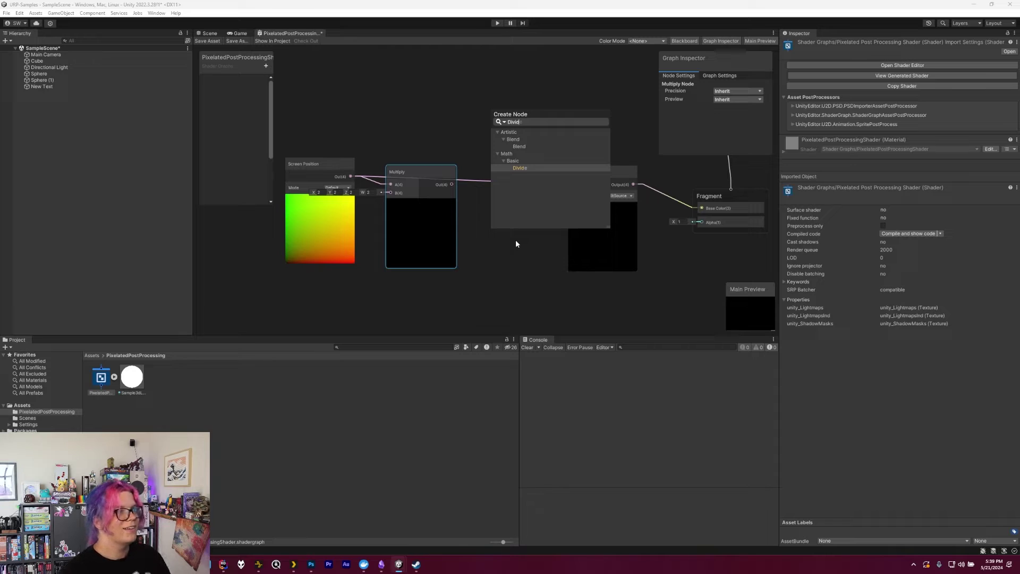
pyautogui.press('Return')
pyautogui.moveTo(524, 246); pyautogui.dragTo(520, 171)
pyautogui.moveTo(452, 184); pyautogui.dragTo(572, 184)
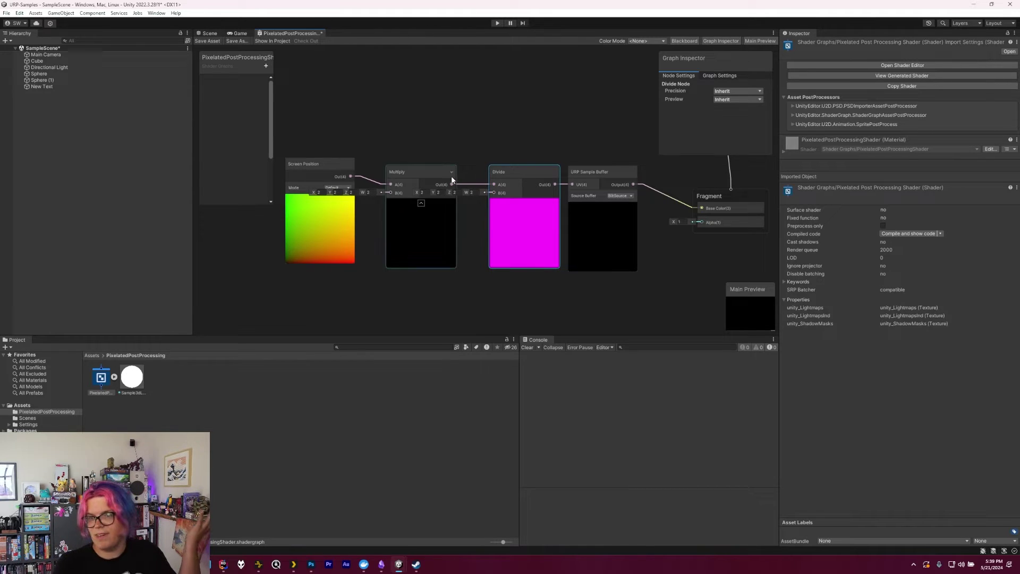
# Step: Insert a Floor node between Multiply and Divide, moving Screen Position and Multiply away to make room
pyautogui.moveTo(420, 303); pyautogui.dragTo(291, 160)
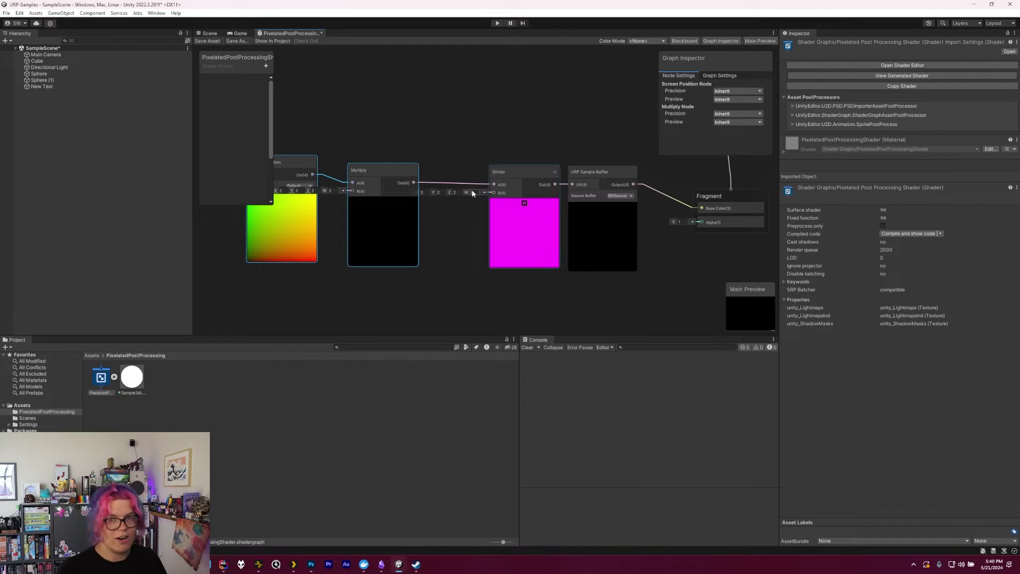
pyautogui.rightClick(455, 278)
pyautogui.click(495, 283)
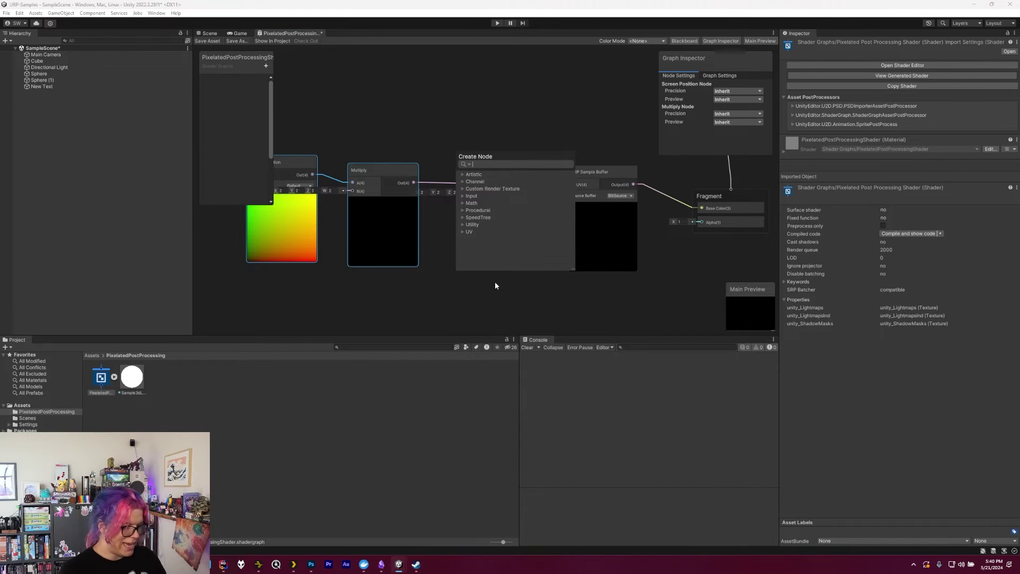
pyautogui.write('floor')
pyautogui.press('Return')
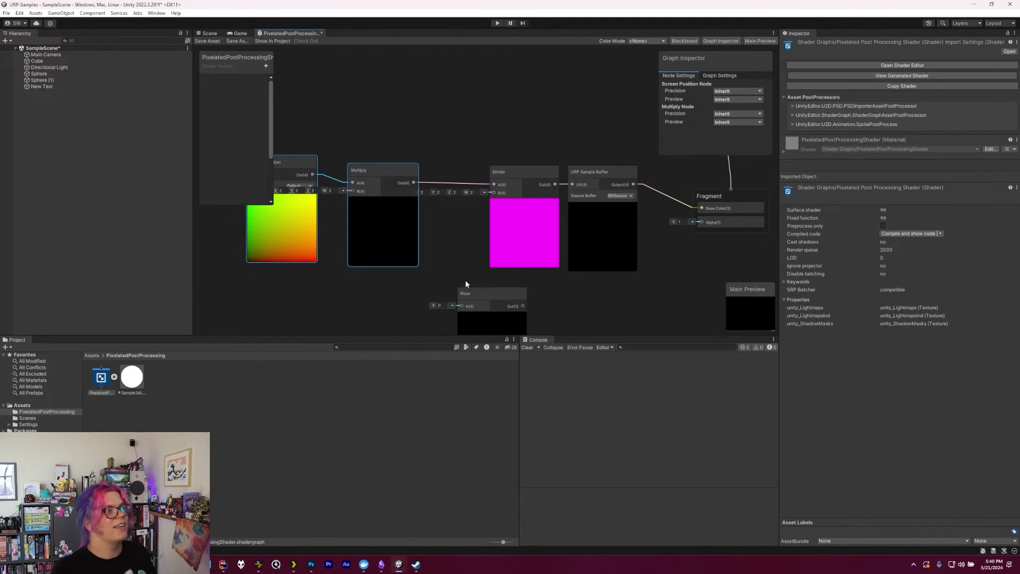
pyautogui.moveTo(460, 279); pyautogui.dragTo(276, 160)
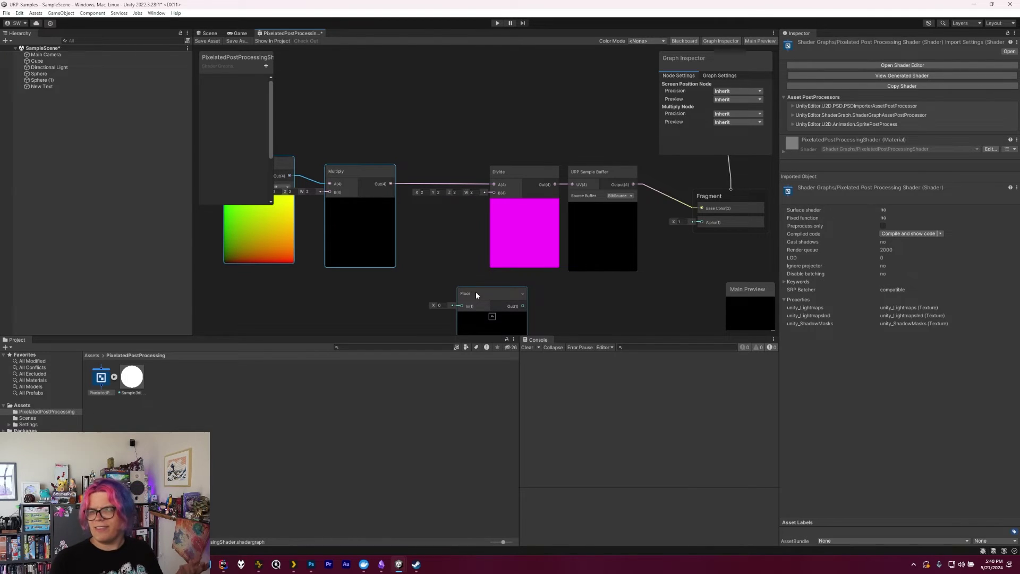
pyautogui.moveTo(476, 296); pyautogui.dragTo(448, 242)
pyautogui.moveTo(391, 184); pyautogui.dragTo(494, 184)
pyautogui.moveTo(475, 240); pyautogui.dragTo(453, 171)
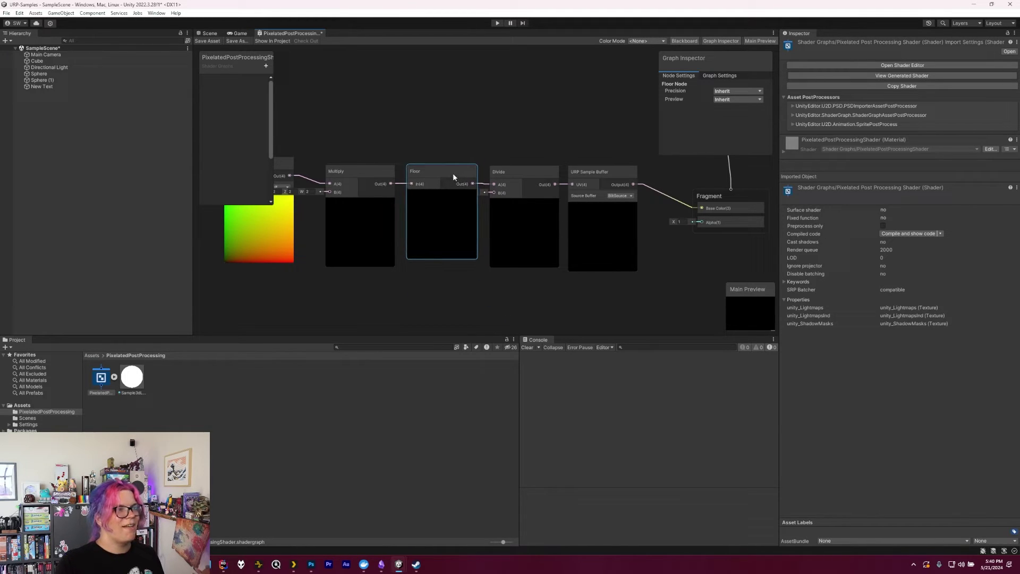
# Step: Add a Float property named PixelCount to the shader graph
pyautogui.scroll(-2, 525, 289)
pyautogui.scroll(2, 524, 289)
pyautogui.scroll(-1, 524, 289)
pyautogui.moveTo(443, 306); pyautogui.dragTo(505, 316, button='middle')
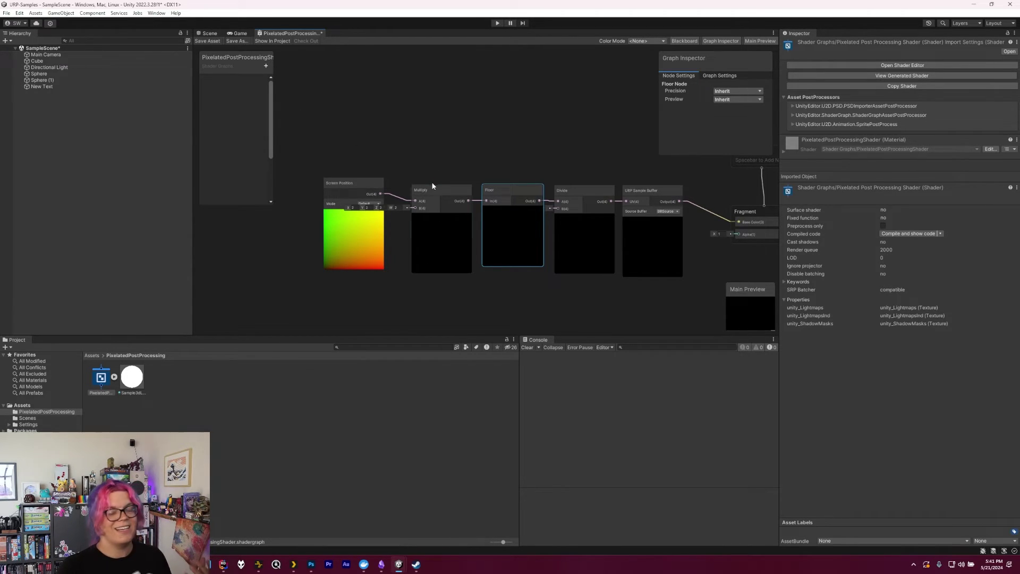
pyautogui.click(266, 66)
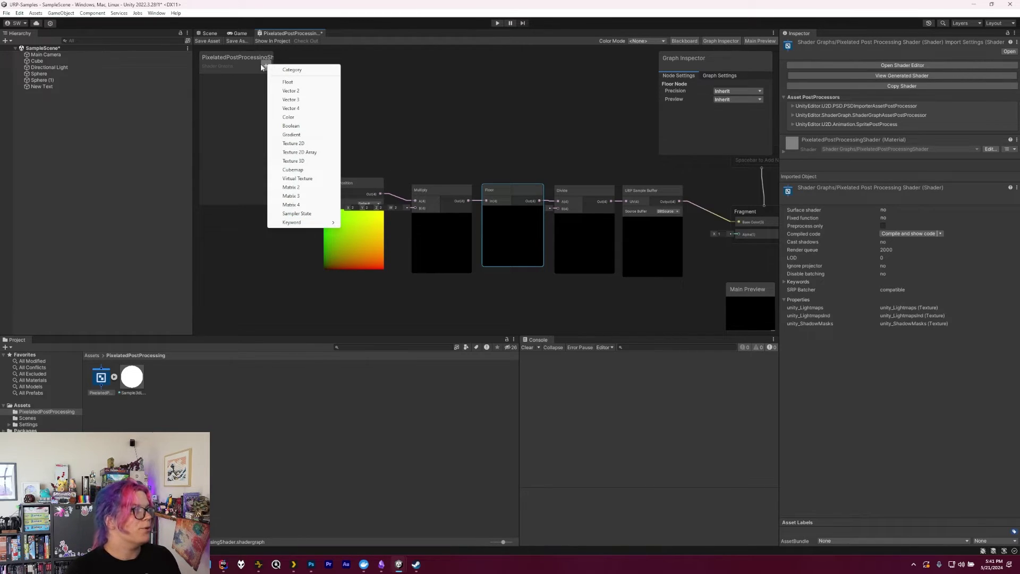
pyautogui.click(290, 82)
pyautogui.write('PixelCount')
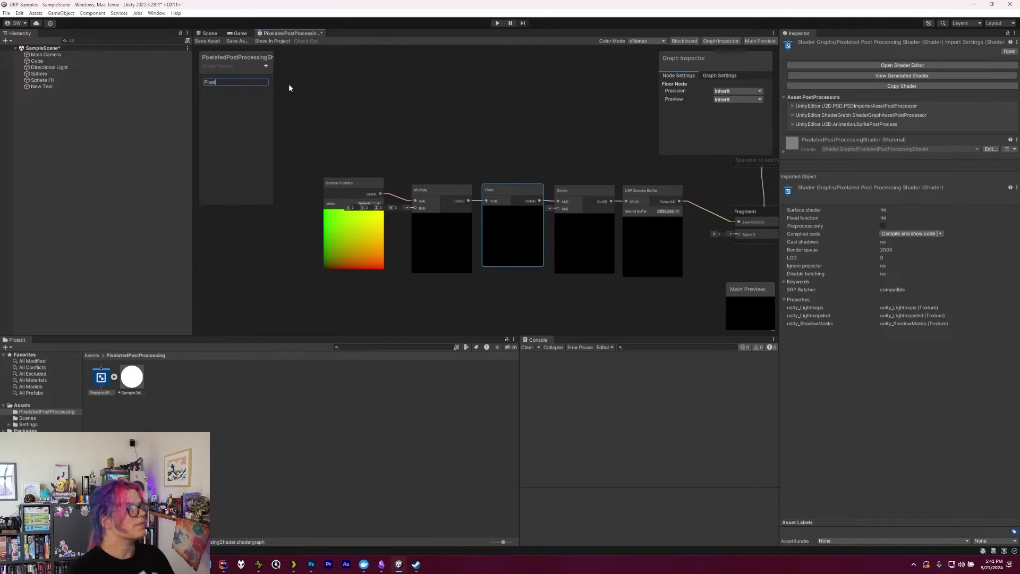
pyautogui.press('Return')
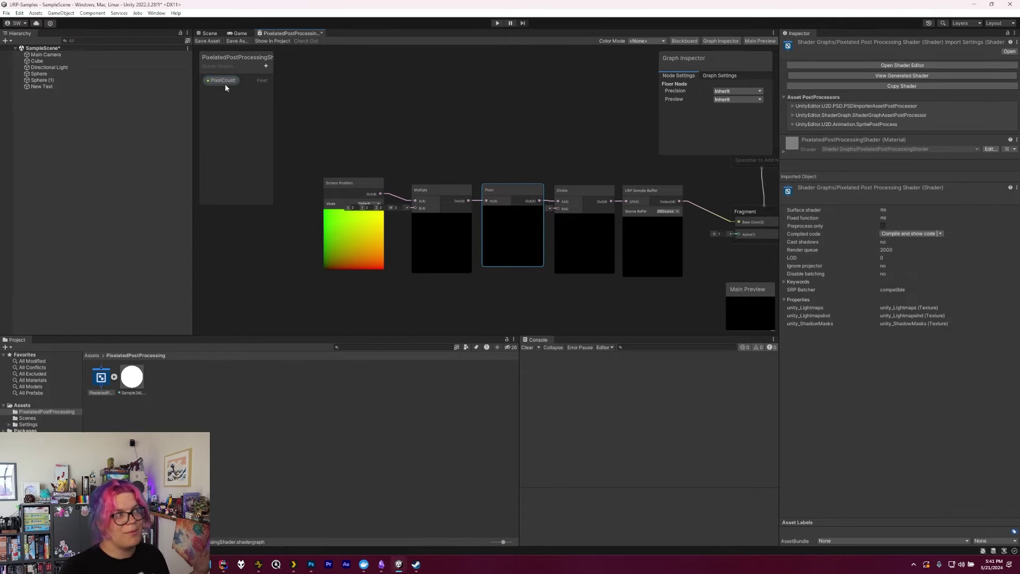
# Step: Place the PixelCount property in the graph and connect it to the B inputs of both the Multiply and Divide nodes
pyautogui.moveTo(225, 84); pyautogui.dragTo(369, 298)
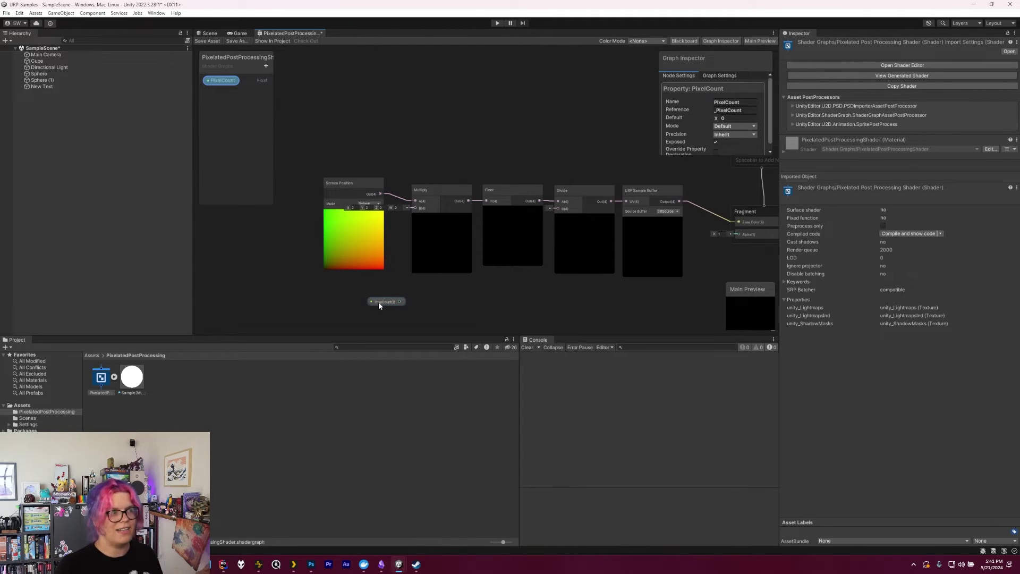
pyautogui.moveTo(379, 305); pyautogui.dragTo(415, 197)
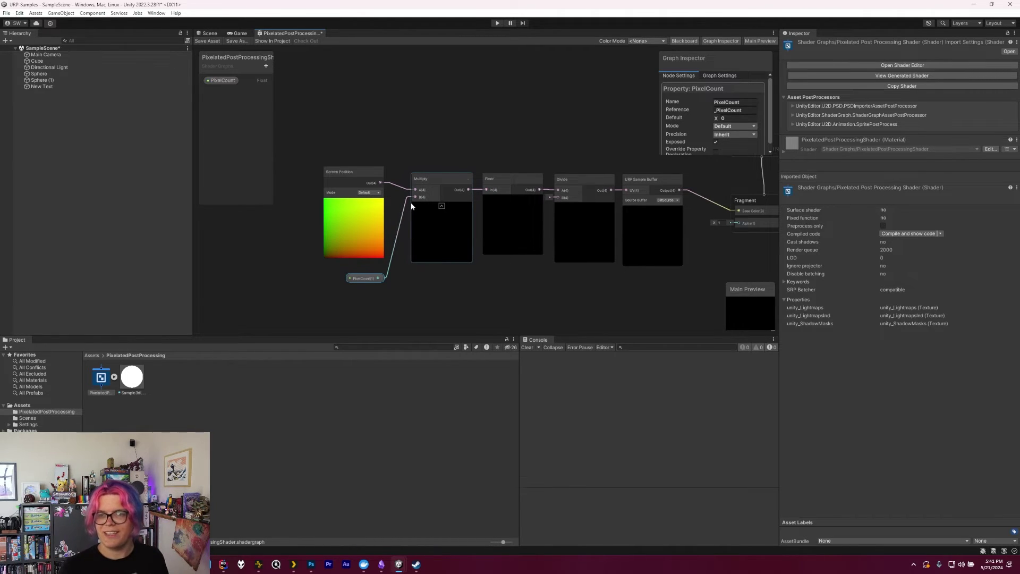
pyautogui.moveTo(379, 278); pyautogui.dragTo(544, 273)
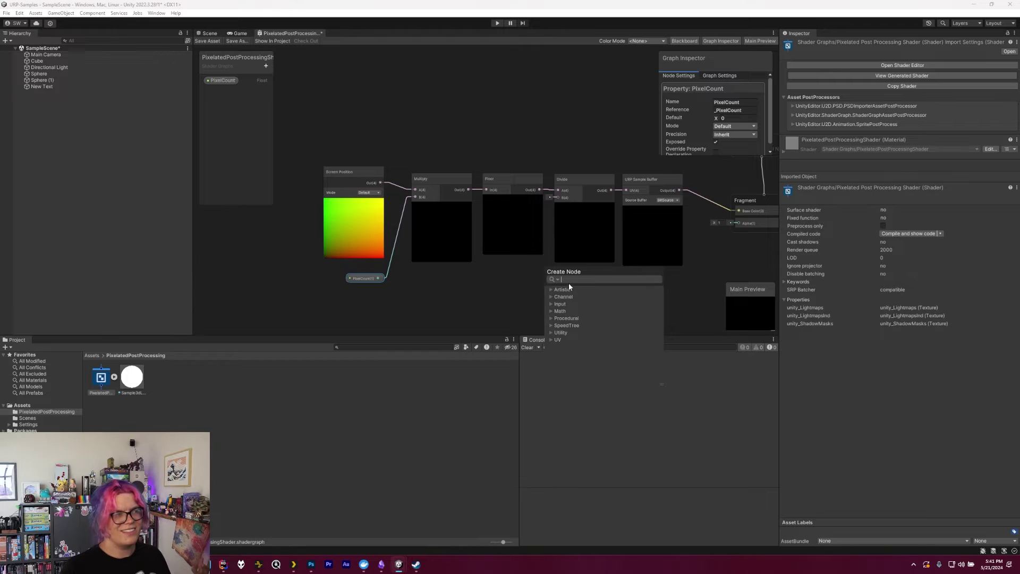
pyautogui.click(531, 279)
pyautogui.moveTo(379, 278); pyautogui.dragTo(558, 197)
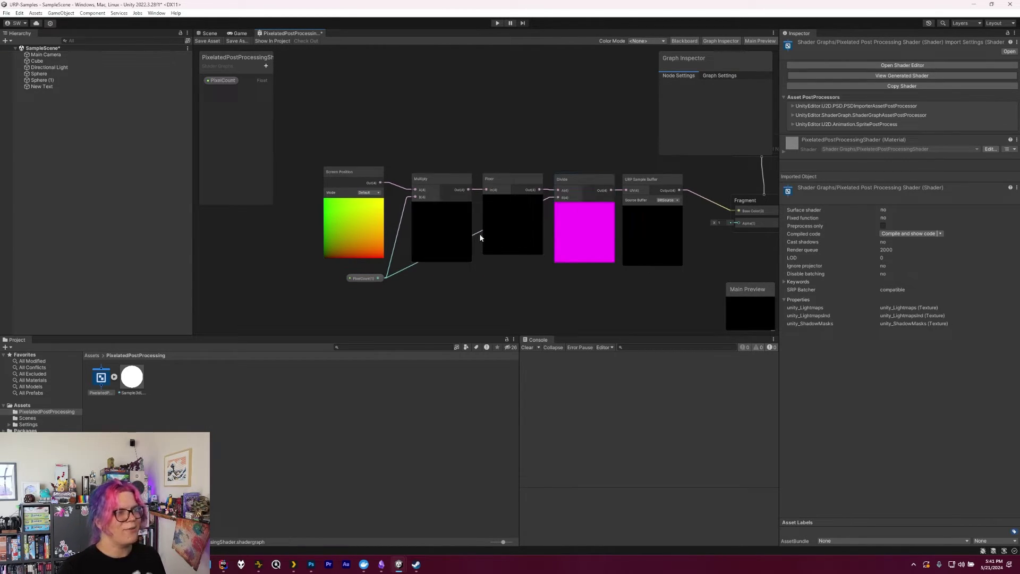
pyautogui.moveTo(480, 237); pyautogui.dragTo(521, 280)
pyautogui.click(451, 300)
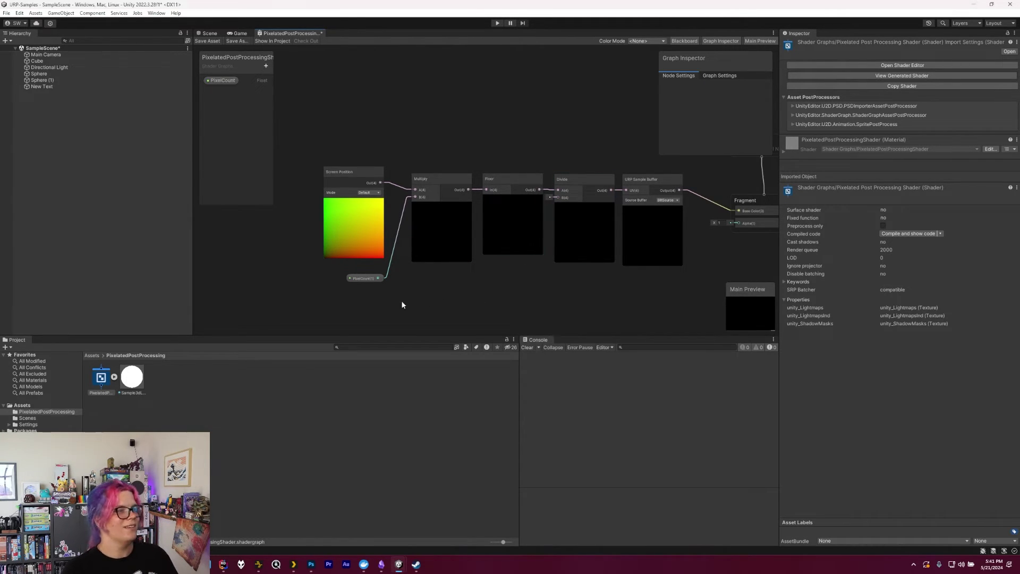
pyautogui.moveTo(378, 278); pyautogui.dragTo(551, 209)
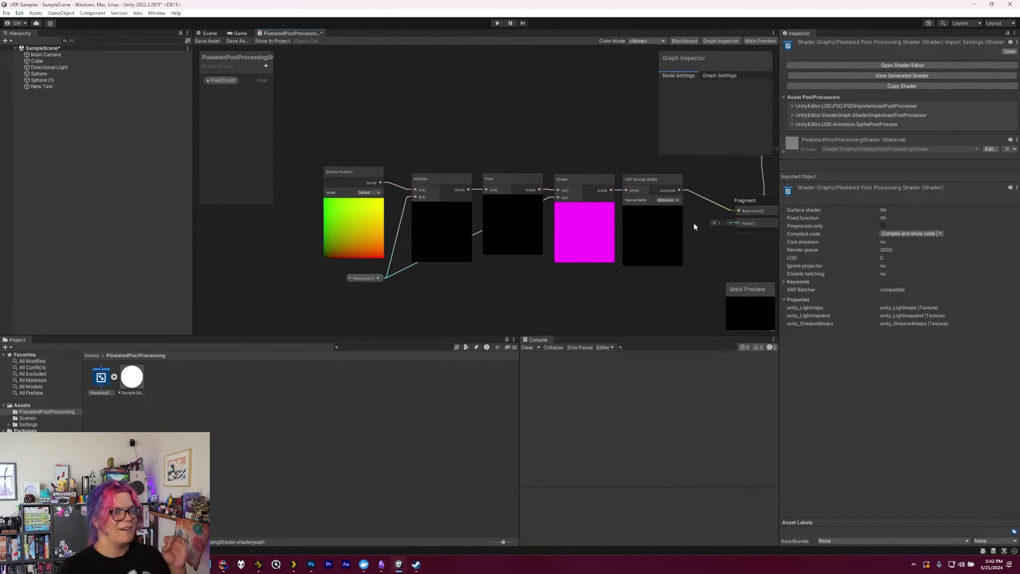
# Step: Try 512 as the PixelCount property's default value, replace it with 10, and save the shader graph
pyautogui.moveTo(697, 222); pyautogui.dragTo(661, 246, button='middle')
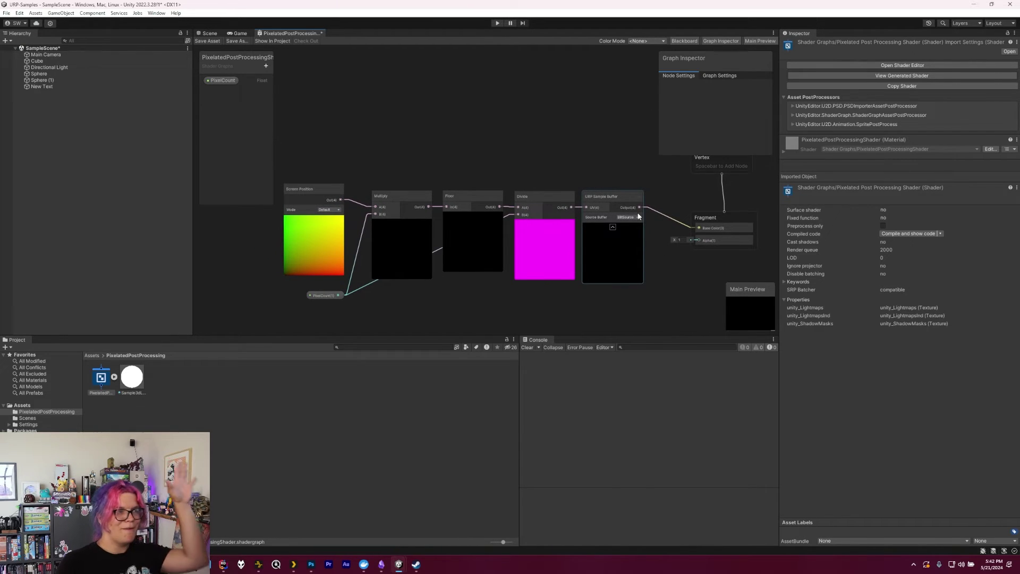
pyautogui.click(220, 81)
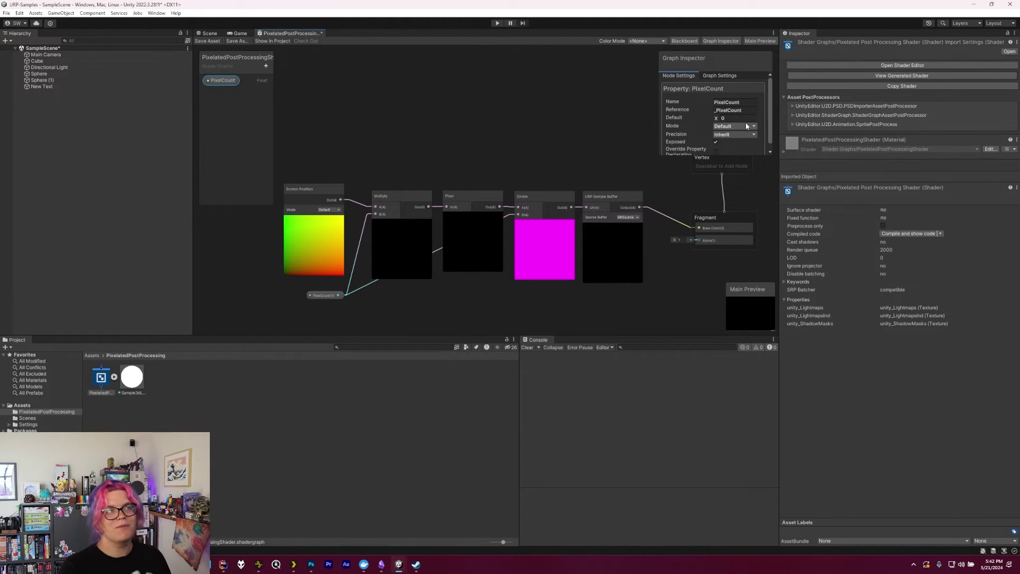
pyautogui.click(741, 118)
pyautogui.write('512')
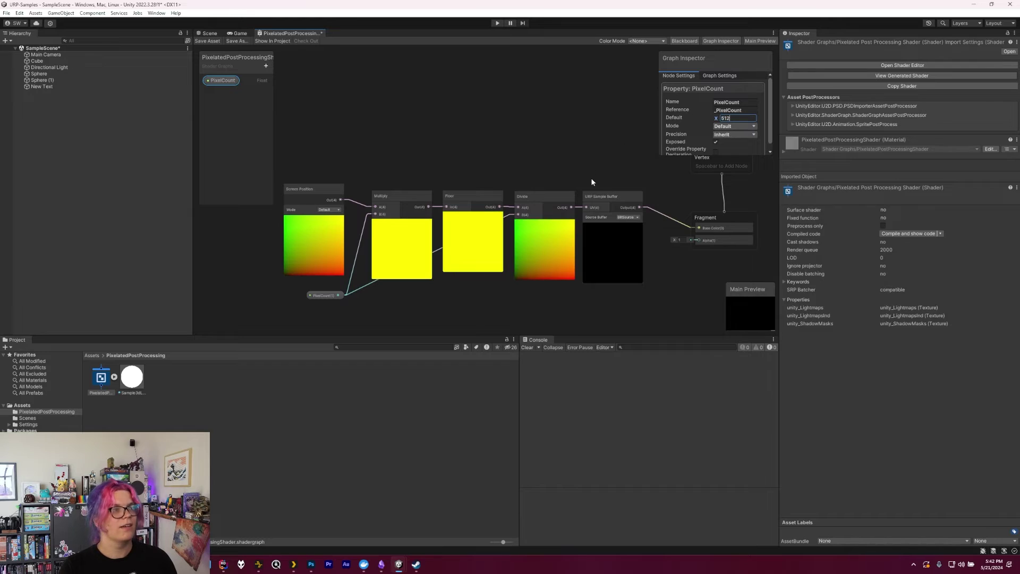
pyautogui.click(733, 118)
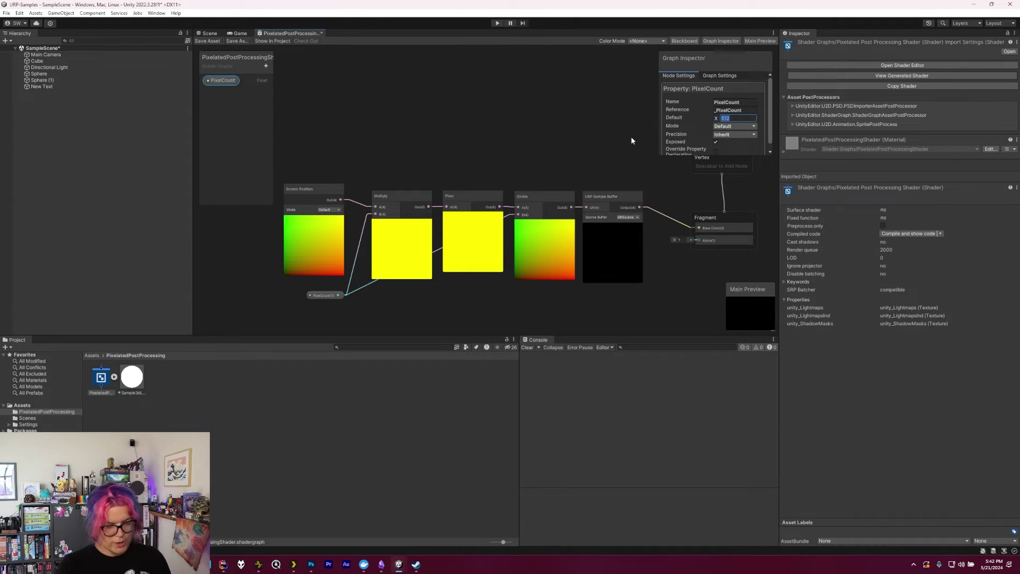
pyautogui.write('10')
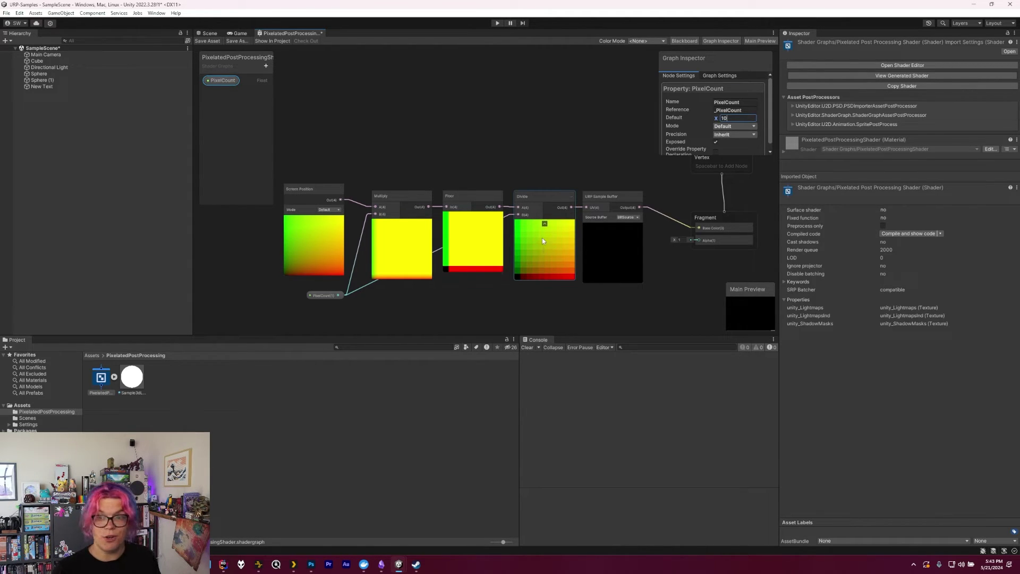
pyautogui.click(417, 116)
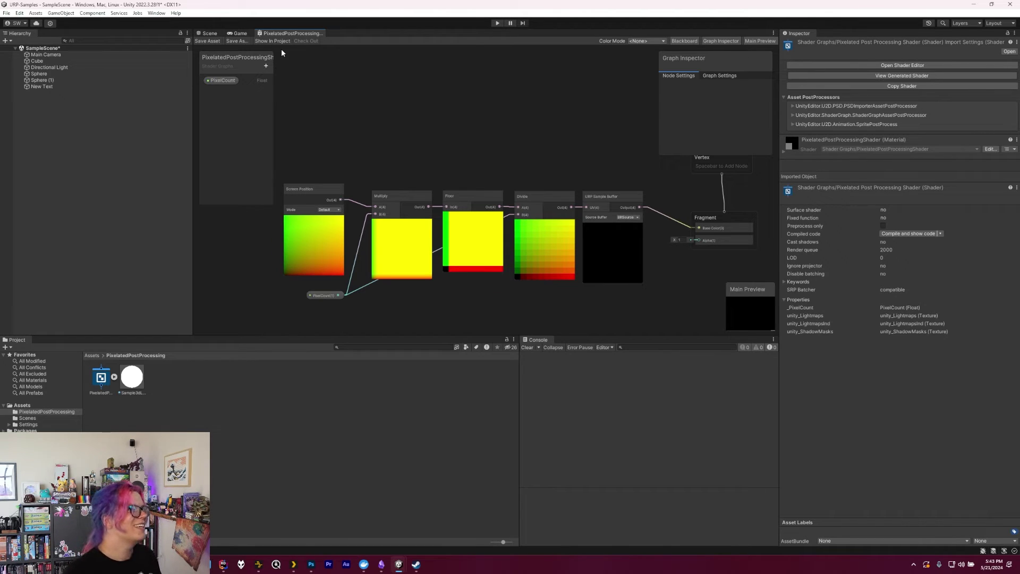
# Step: Switch from the shader graph to the Scene view and dock the Game view beside it
pyautogui.click(209, 33)
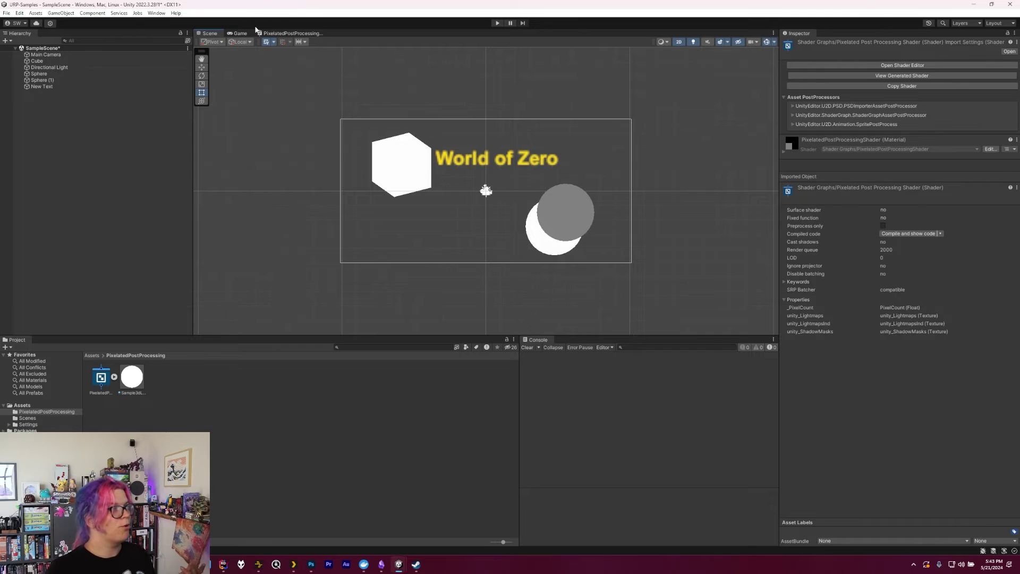
pyautogui.moveTo(240, 33); pyautogui.dragTo(713, 164)
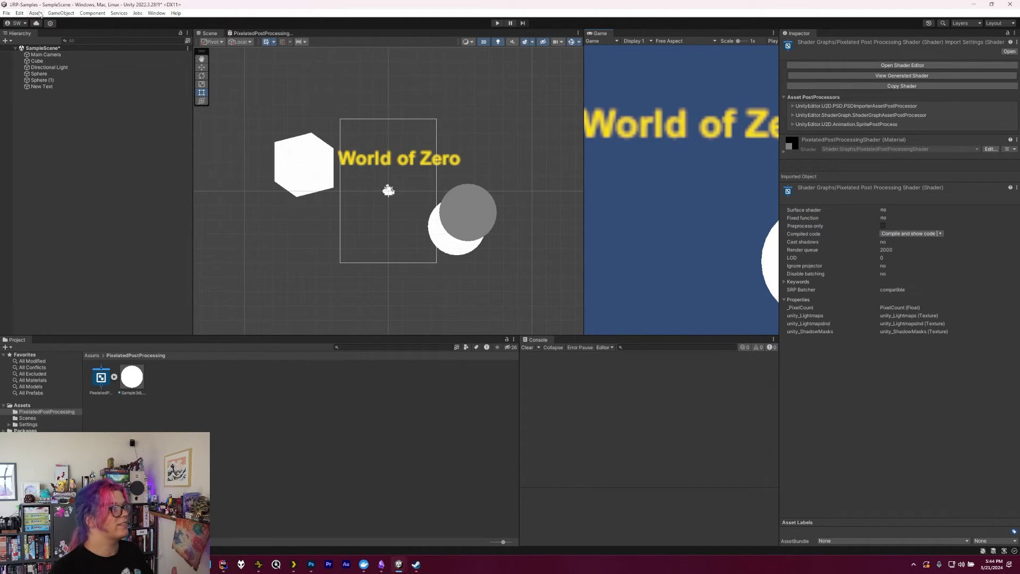
# Step: Open the project's Graphics settings and follow the UniversalRP pipeline asset to its Renderer2D data
pyautogui.click(19, 12)
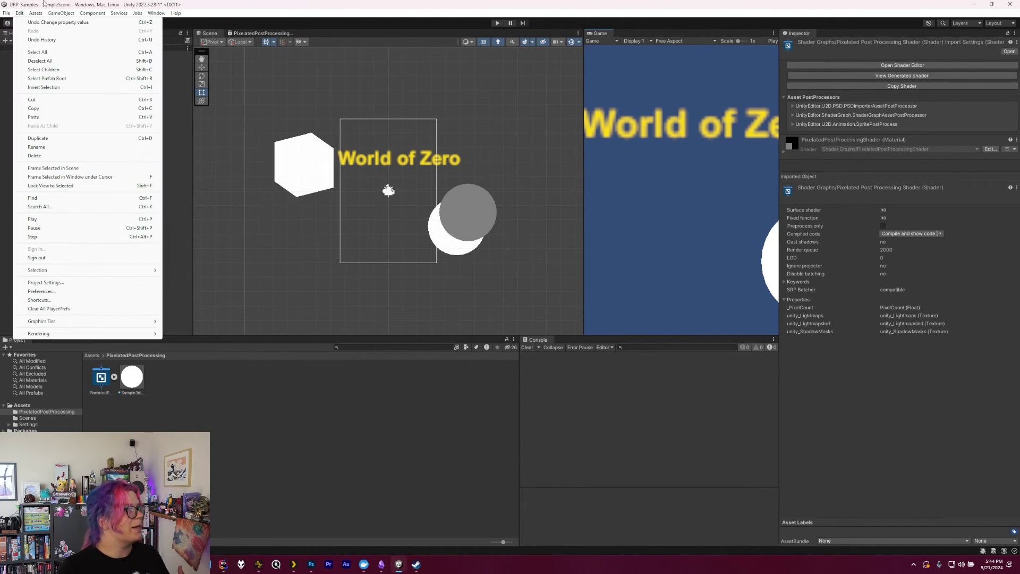
pyautogui.click(47, 282)
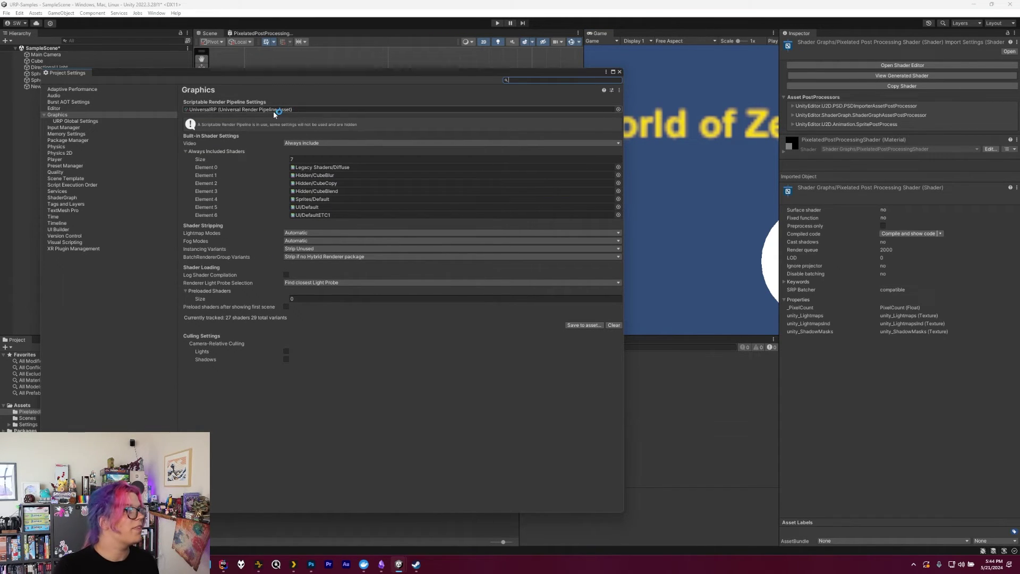
pyautogui.click(240, 108)
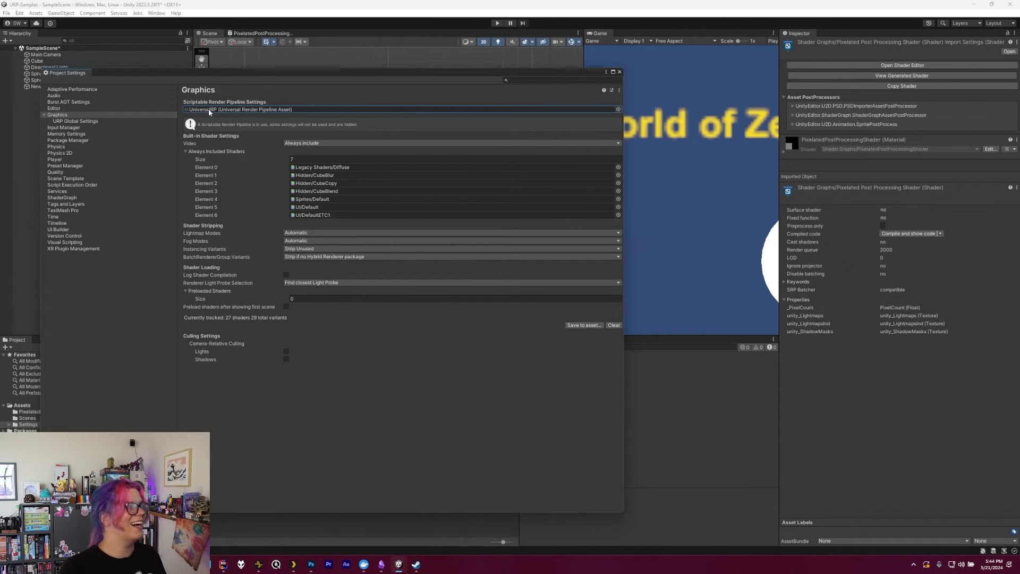
pyautogui.doubleClick(208, 109)
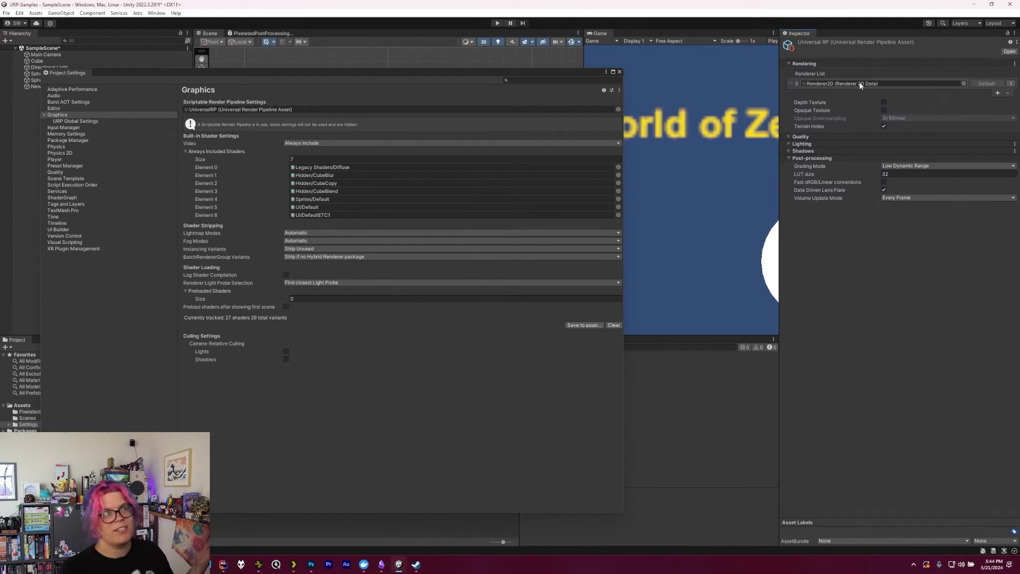
pyautogui.click(832, 84)
pyautogui.doubleClick(825, 83)
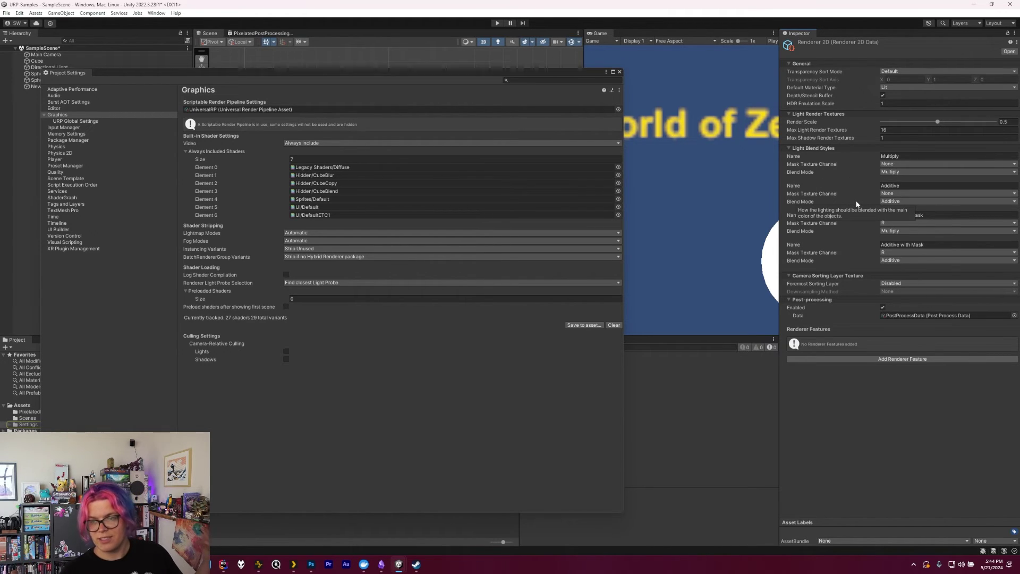
# Step: Add a Full Screen Pass Renderer Feature to the Renderer 2D data, expand its settings, and close the project settings
pyautogui.click(896, 360)
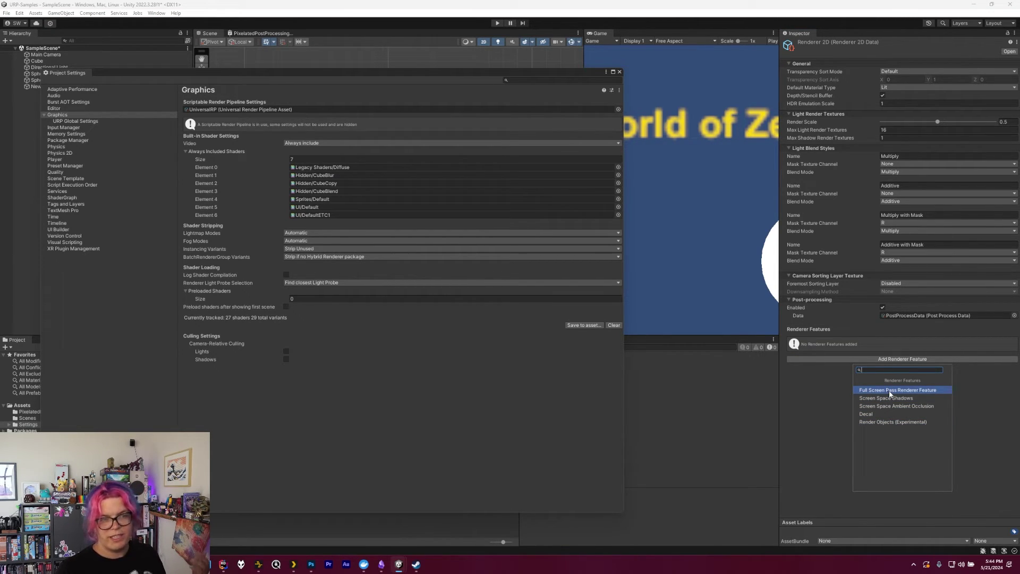
pyautogui.click(889, 391)
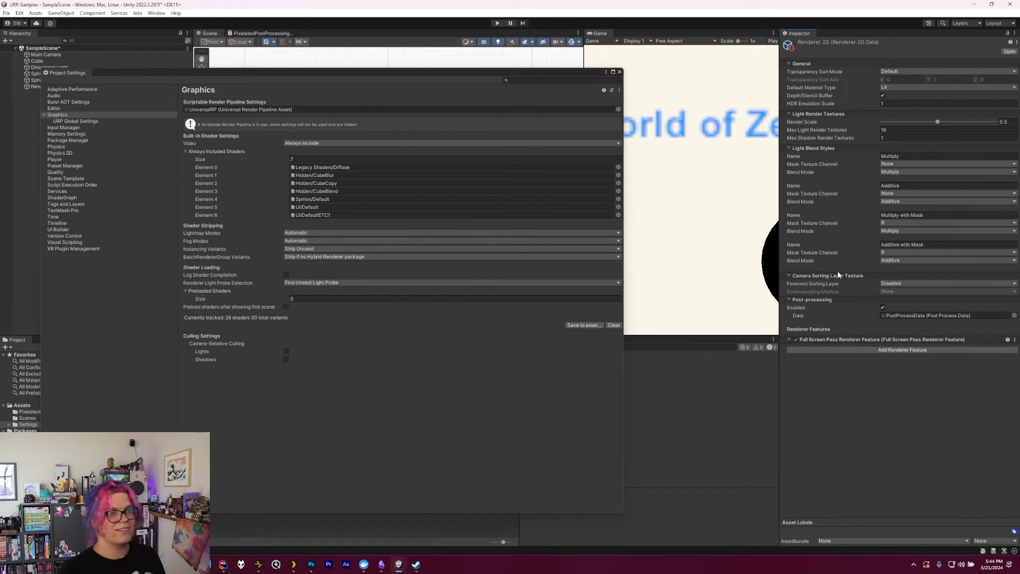
pyautogui.click(845, 340)
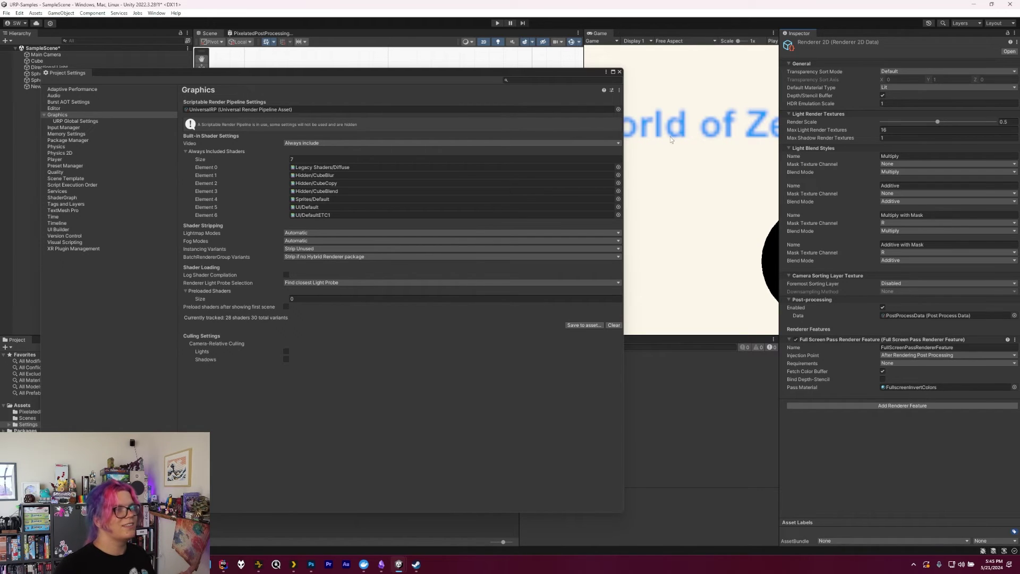
pyautogui.click(620, 72)
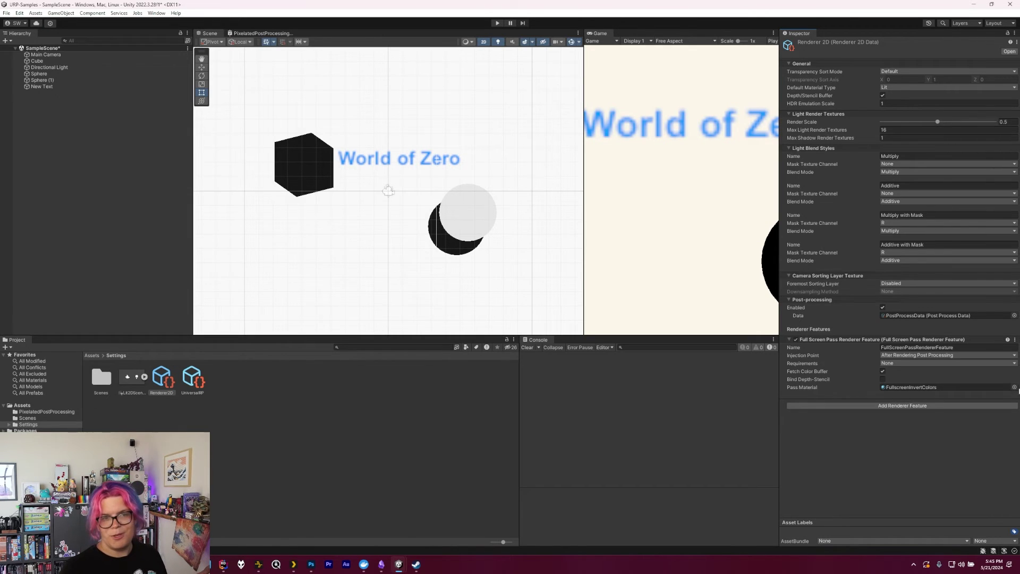
# Step: Assign the PixelatedPostProcessingShader material as the Pass Material of the Full Screen Pass Renderer Feature
pyautogui.click(1014, 387)
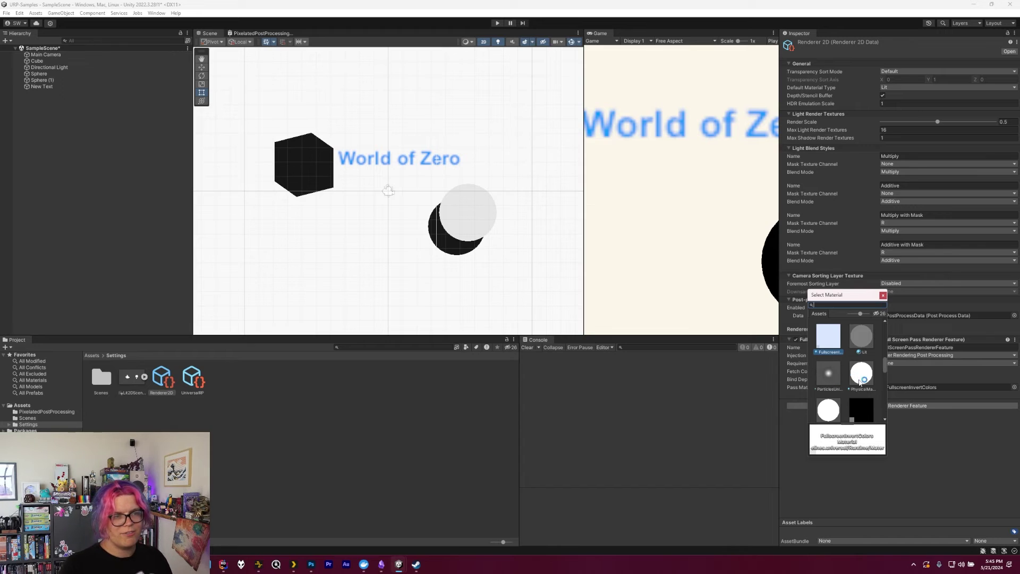
pyautogui.scroll(-1, 863, 383)
pyautogui.click(865, 406)
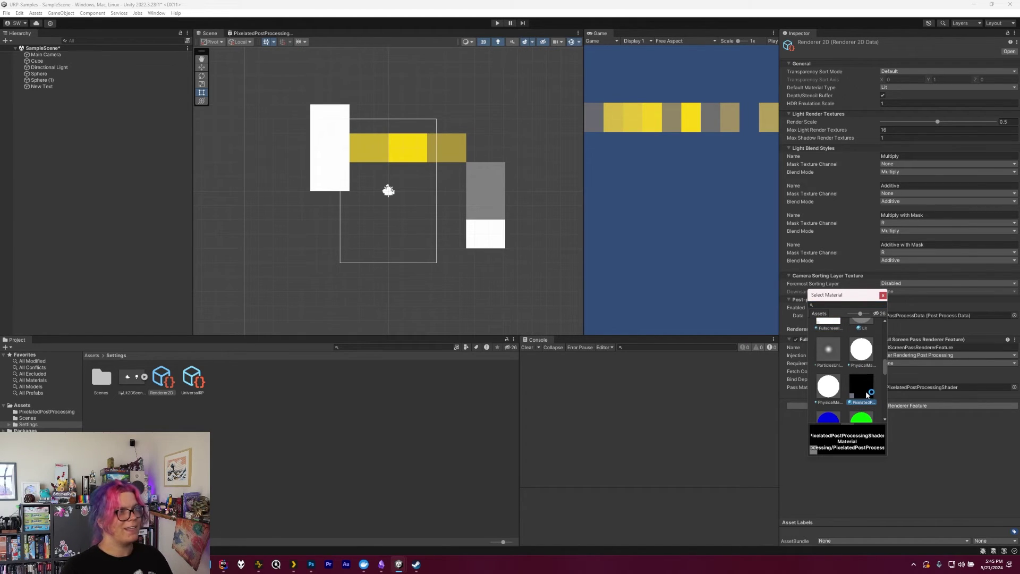
pyautogui.doubleClick(865, 396)
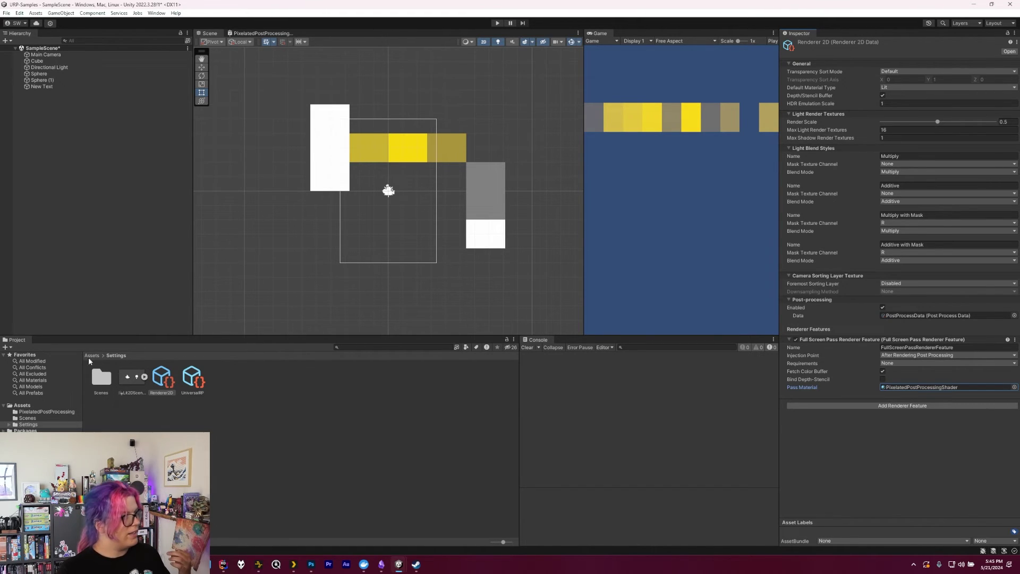
# Step: Review where the Renderer2D asset sits in the Settings folder, checking the PixelatedPostProcessing folder as well
pyautogui.click(9, 426)
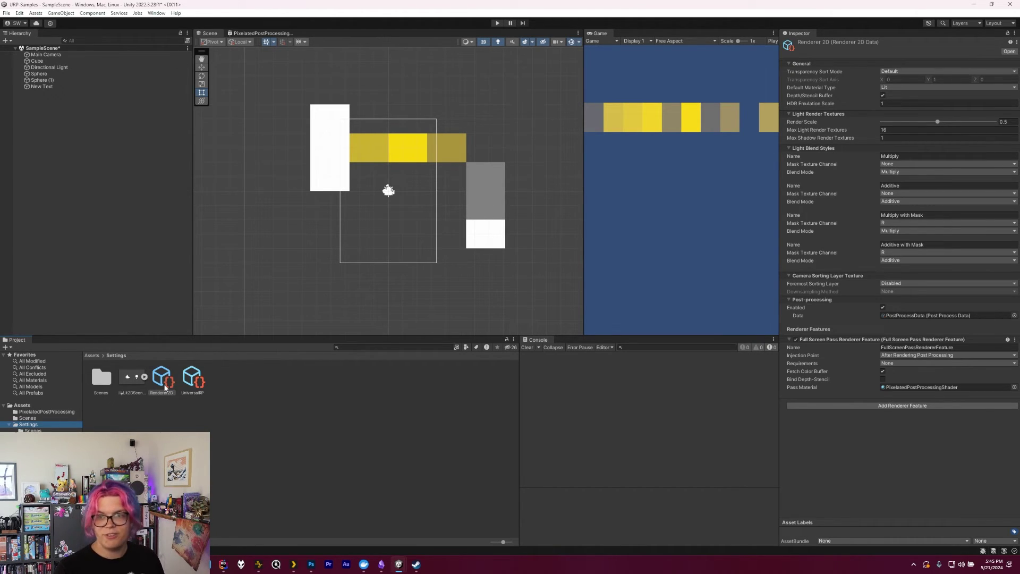
pyautogui.click(161, 386)
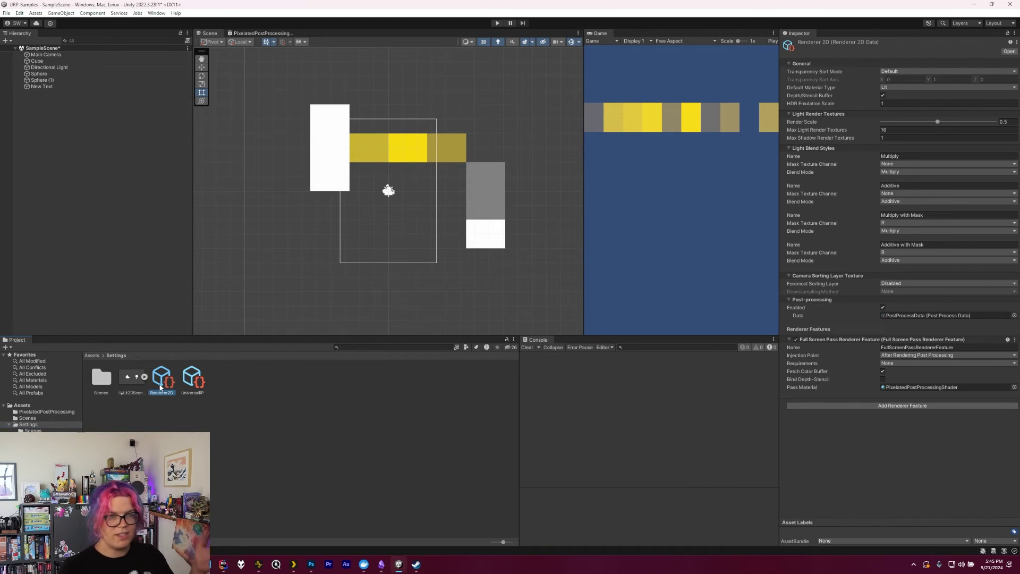
pyautogui.click(30, 417)
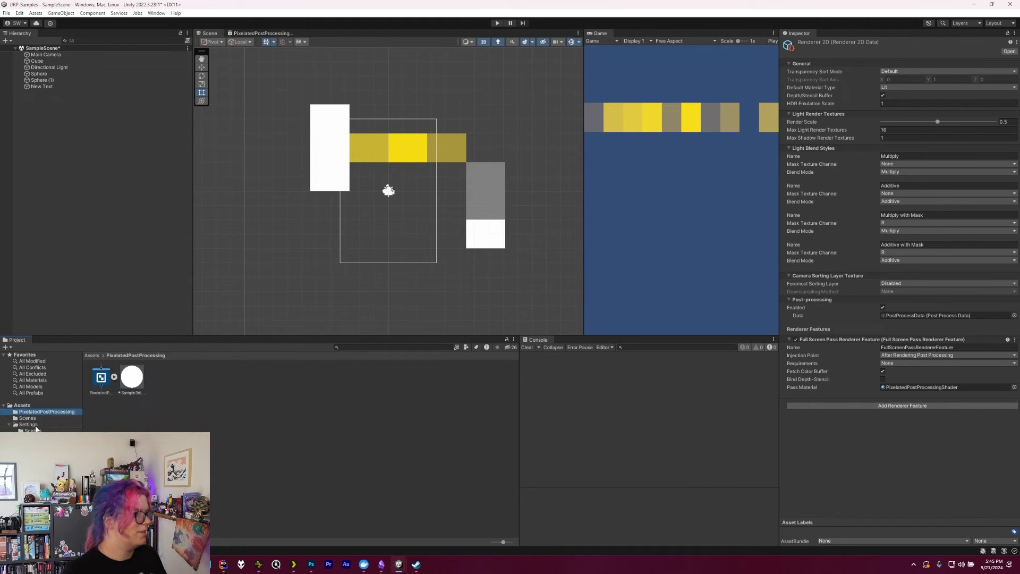
pyautogui.click(40, 425)
pyautogui.click(171, 377)
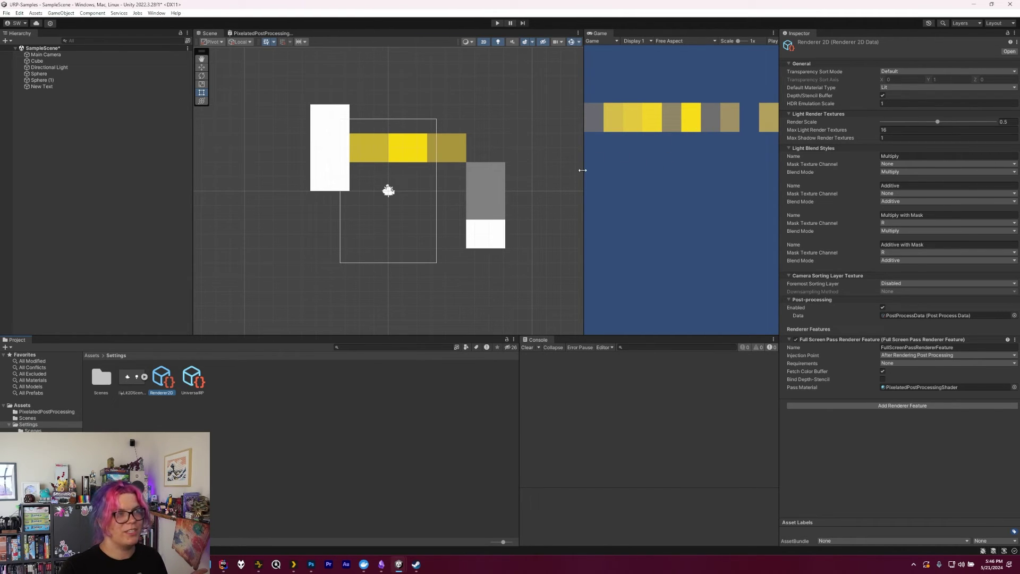
# Step: Resize the Game view narrower and wider to examine how the pixel blocks respond to the aspect ratio
pyautogui.moveTo(584, 193); pyautogui.dragTo(687, 169)
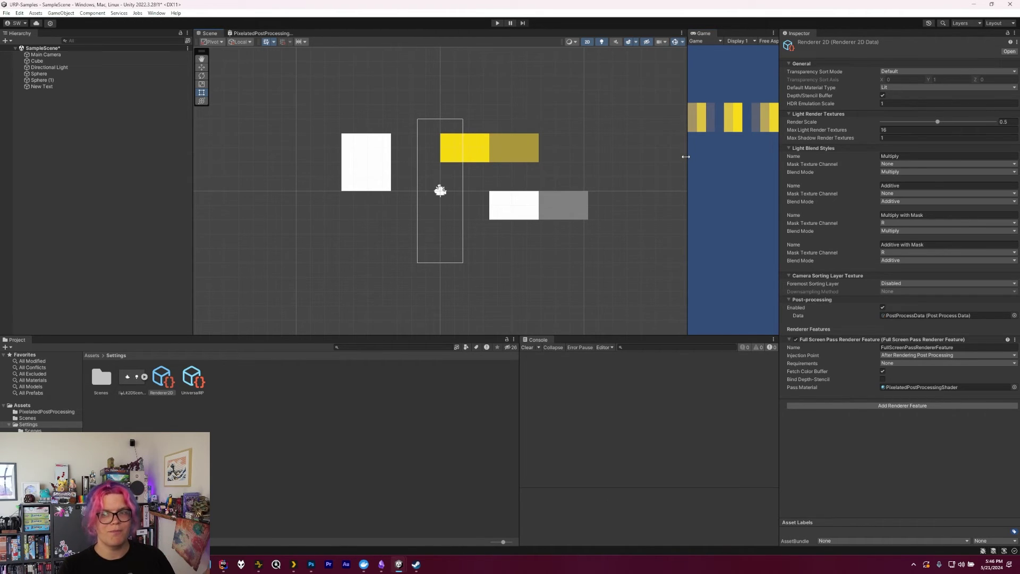
pyautogui.moveTo(686, 157); pyautogui.dragTo(522, 167)
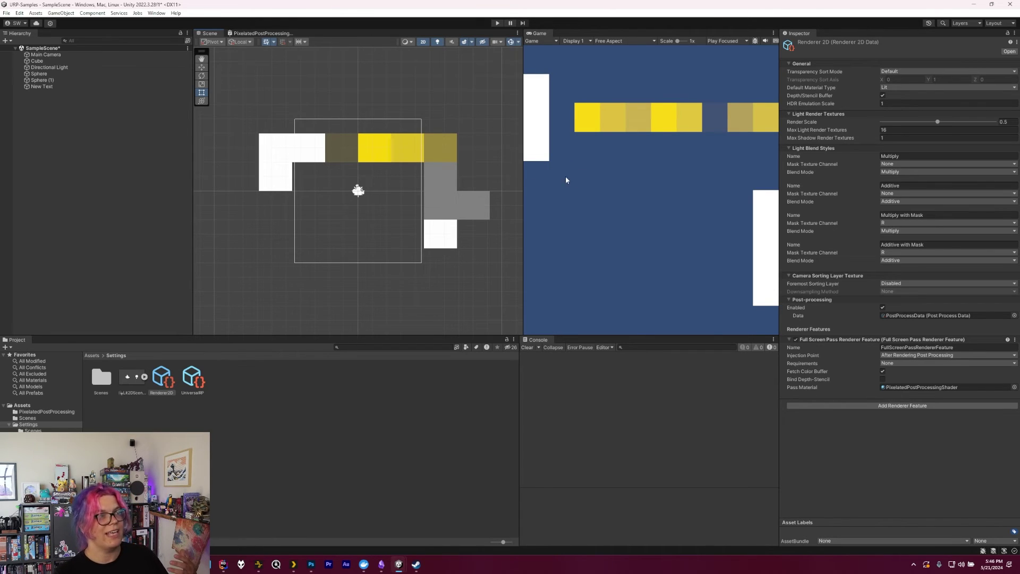
pyautogui.moveTo(522, 191); pyautogui.dragTo(705, 182)
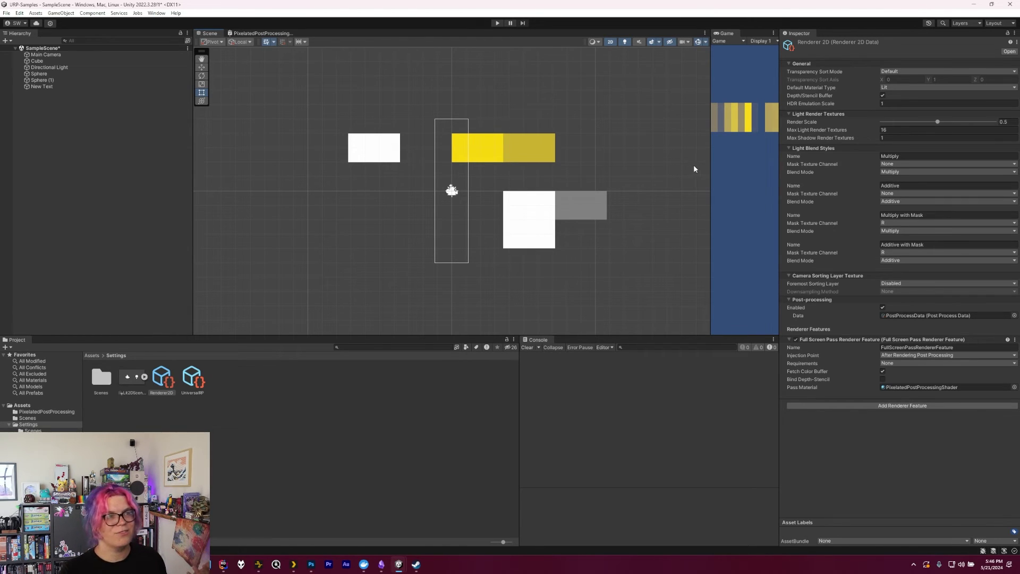
pyautogui.moveTo(712, 172); pyautogui.dragTo(290, 189)
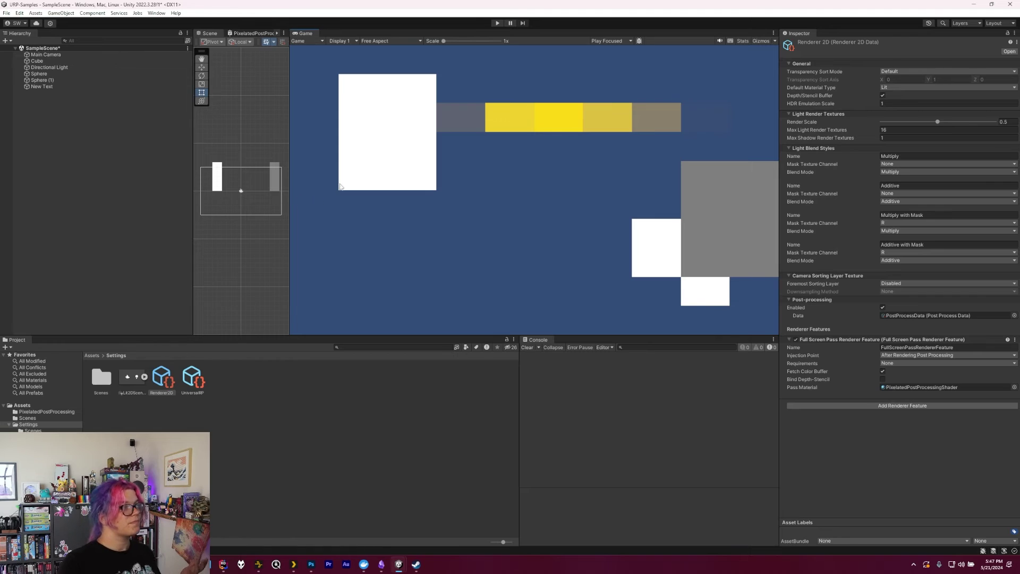
pyautogui.moveTo(289, 85); pyautogui.dragTo(515, 86)
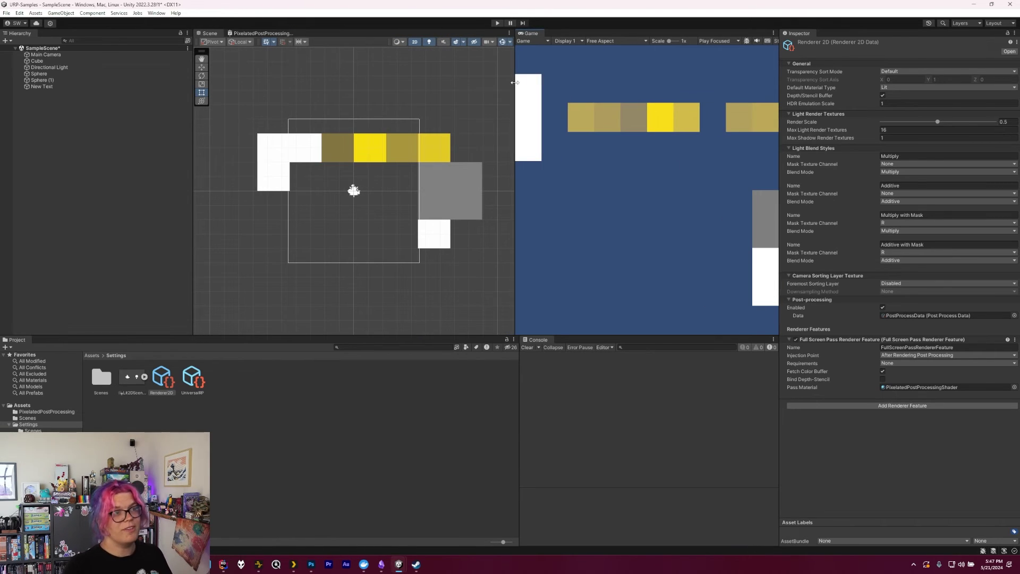
# Step: Return to the pixelated post-processing shader graph and add a Screen node below the PixelCount node
pyautogui.click(244, 34)
pyautogui.scroll(-2, 349, 315)
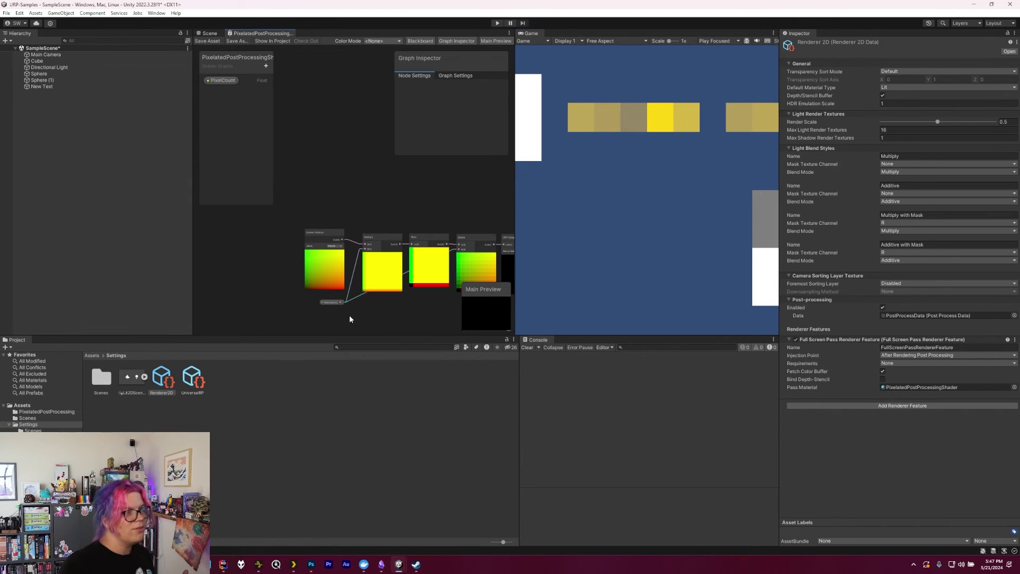
pyautogui.moveTo(373, 322); pyautogui.dragTo(348, 284, button='middle')
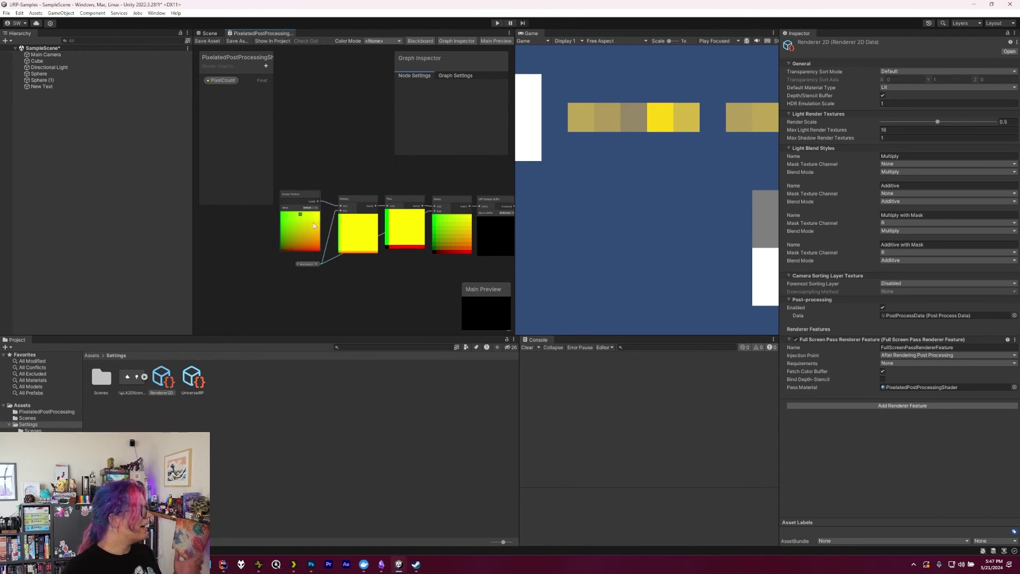
pyautogui.rightClick(306, 304)
pyautogui.click(334, 305)
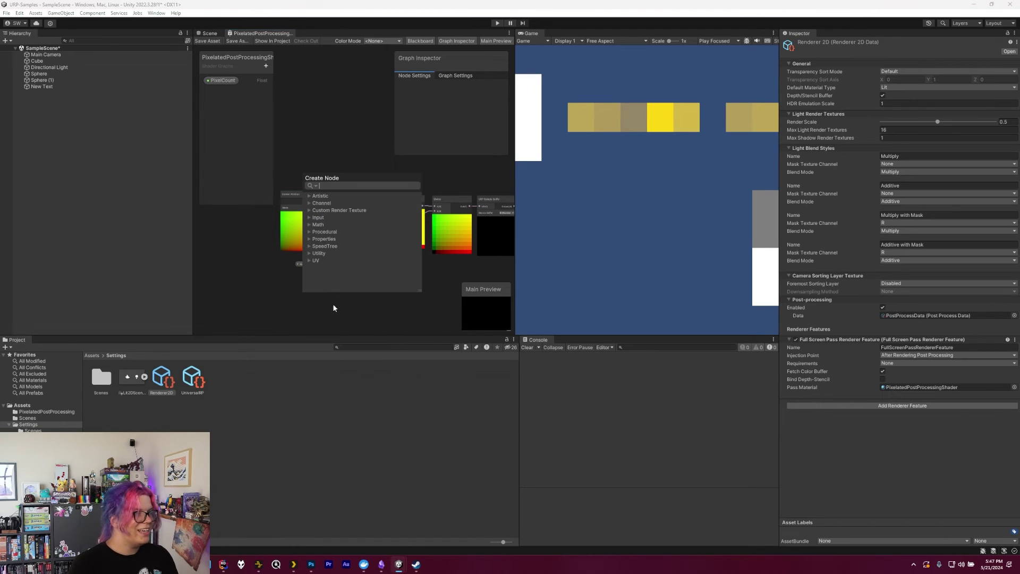
pyautogui.write('Screen')
pyautogui.press('Return')
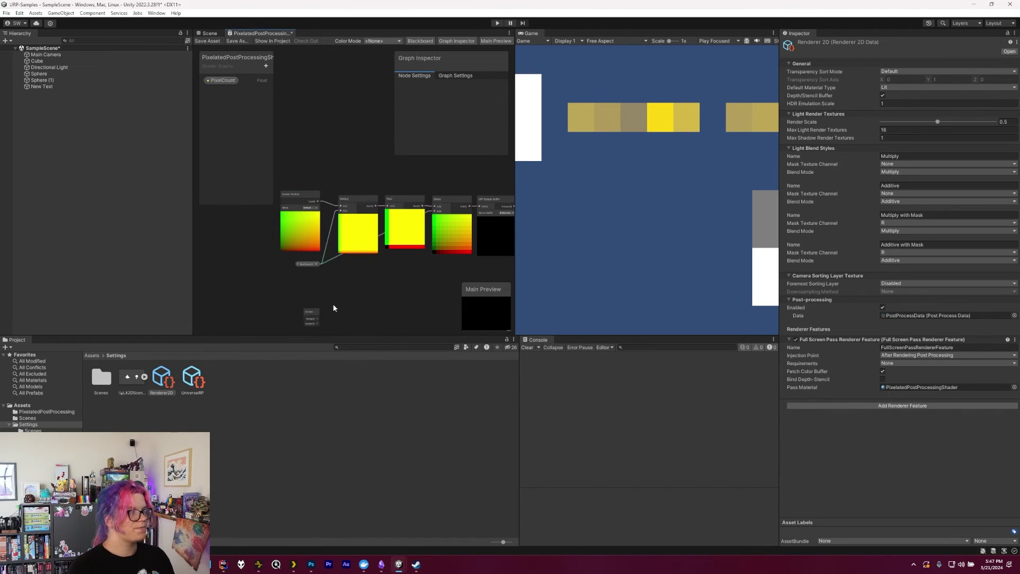
pyautogui.moveTo(315, 314); pyautogui.dragTo(310, 280)
# Step: Dock the Game view in the same tab group as the shader graph and return to the graph's Screen node
pyautogui.moveTo(521, 34); pyautogui.dragTo(438, 38)
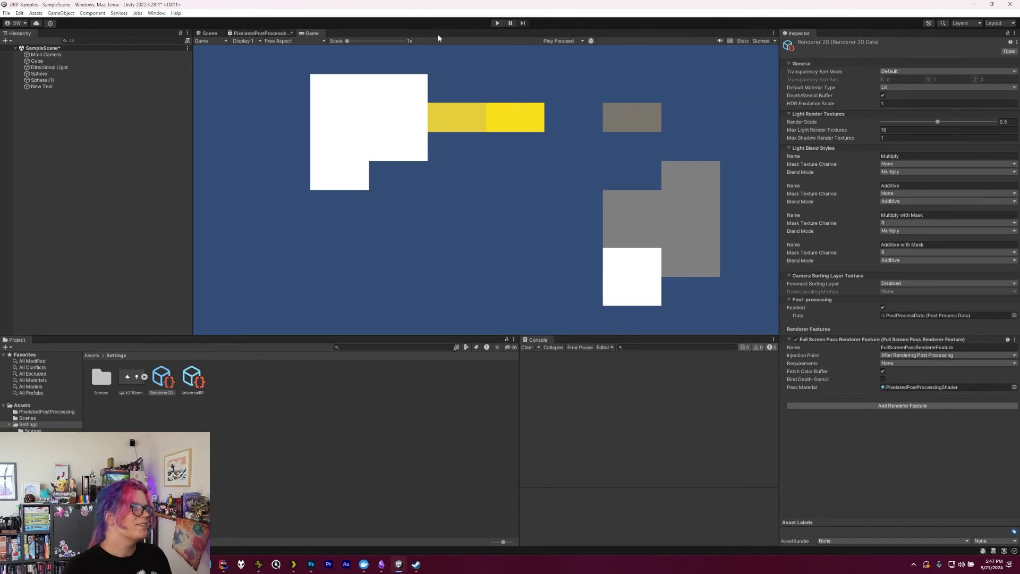
pyautogui.click(256, 31)
pyautogui.scroll(5, 318, 298)
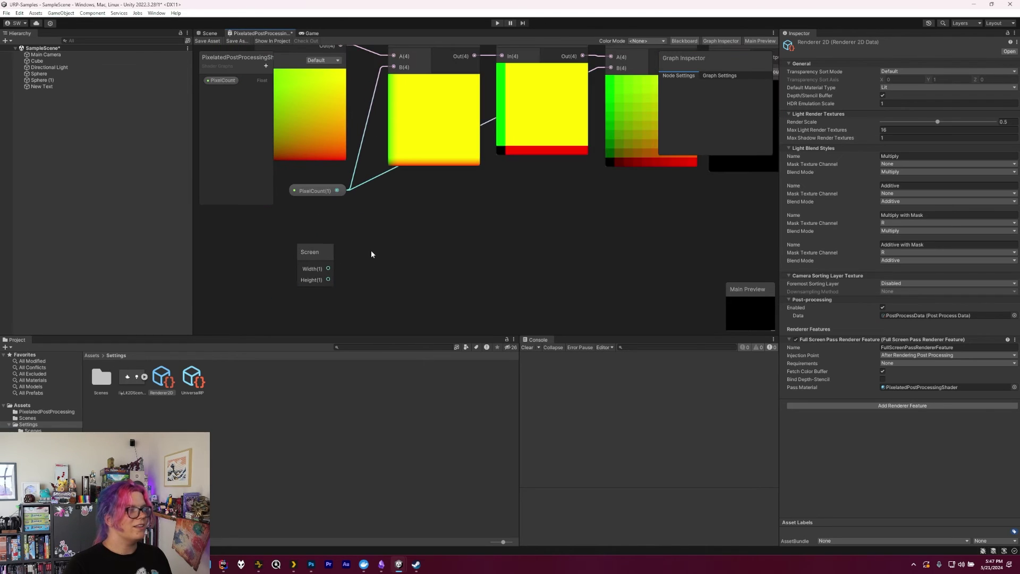
pyautogui.scroll(4, 371, 254)
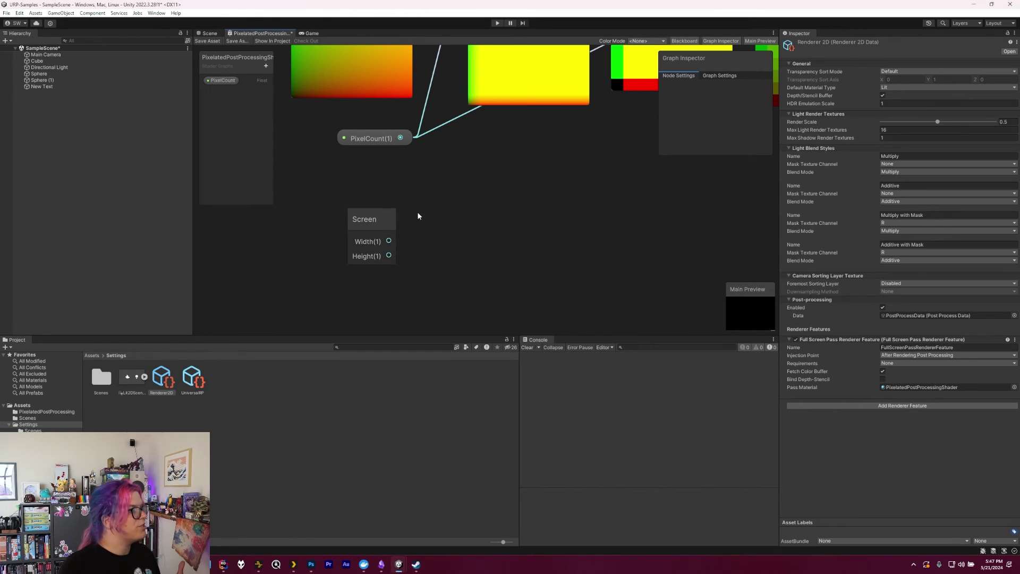
# Step: Add a Divide node beside the Screen node, connecting Height to A and Width to B
pyautogui.rightClick(433, 220)
pyautogui.click(477, 224)
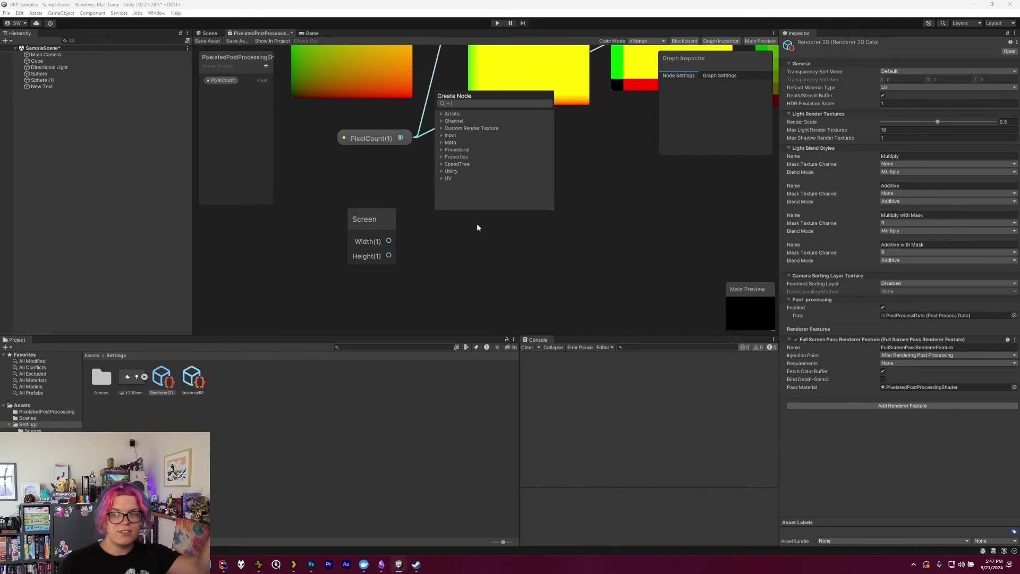
pyautogui.write('divide')
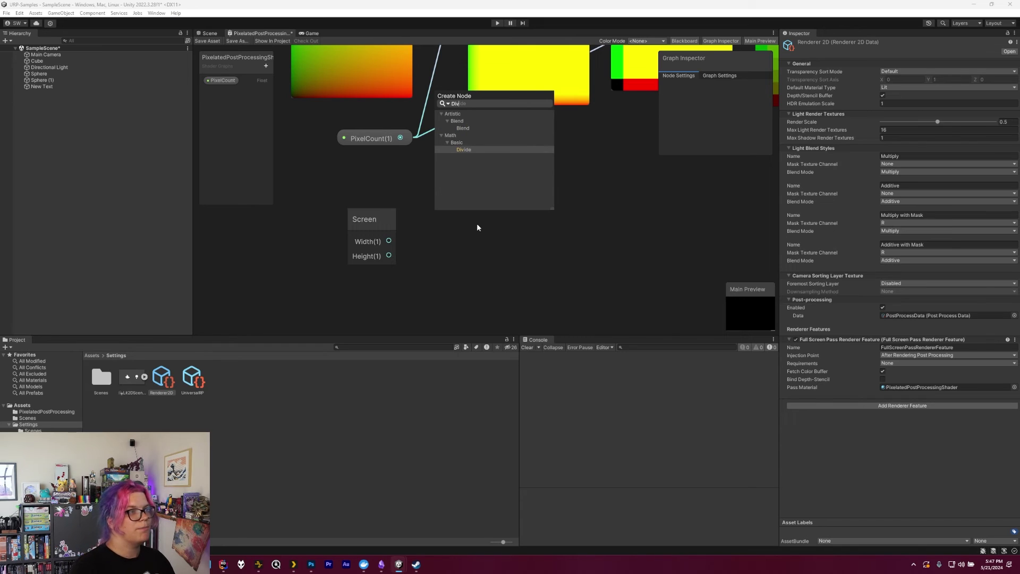
pyautogui.press('Return')
pyautogui.moveTo(475, 230); pyautogui.dragTo(487, 211)
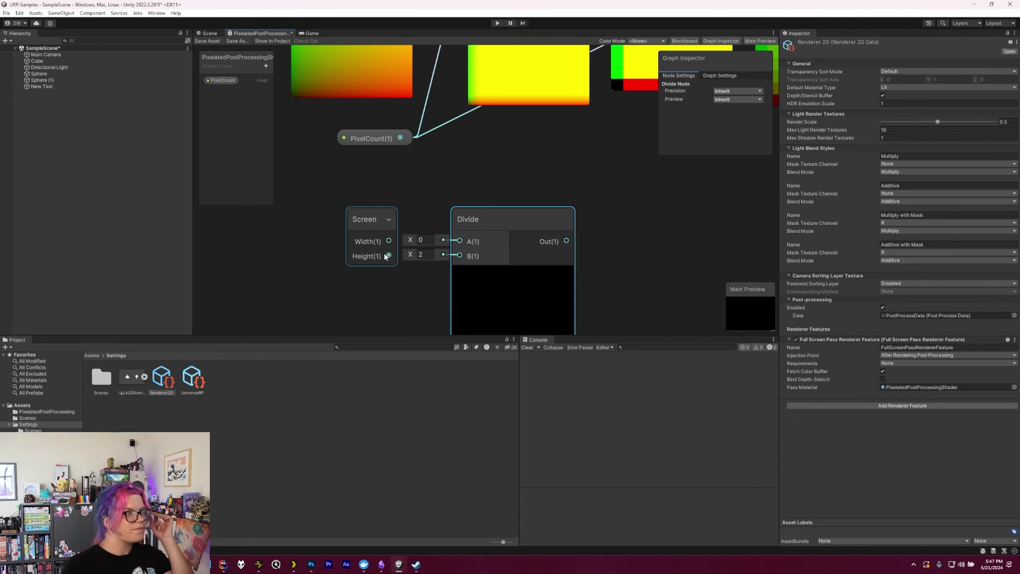
pyautogui.moveTo(390, 256); pyautogui.dragTo(460, 241)
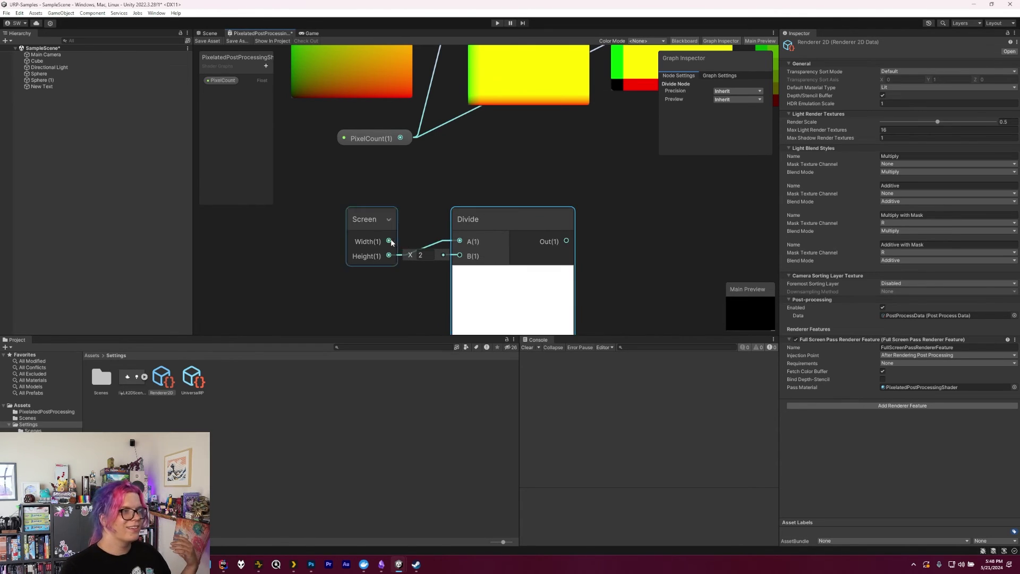
pyautogui.moveTo(390, 240); pyautogui.dragTo(462, 257)
pyautogui.moveTo(500, 216); pyautogui.dragTo(473, 218)
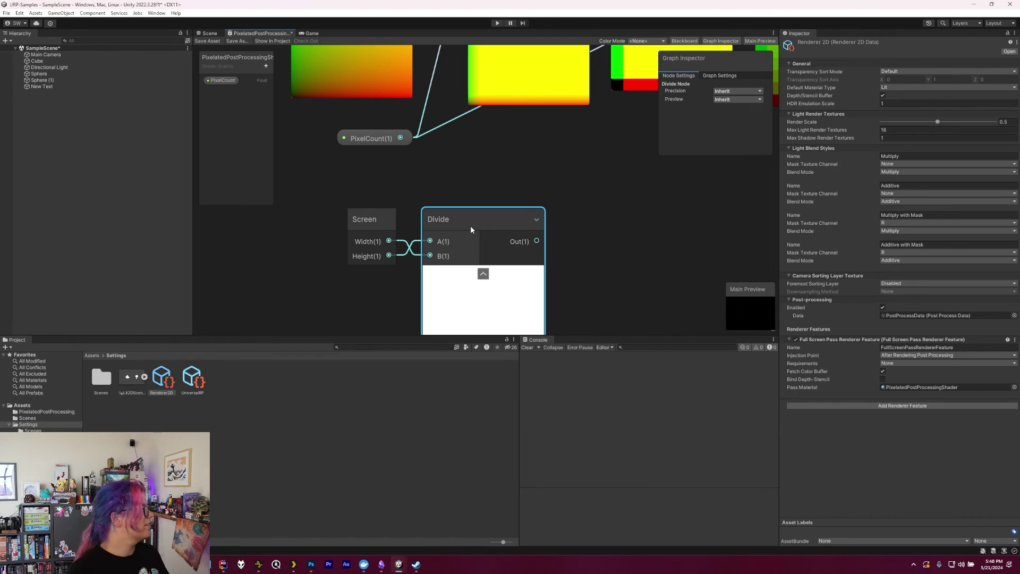
# Step: Add a Multiply node after the new Divide node, connecting PixelCount to A and the Divide output to B
pyautogui.rightClick(611, 229)
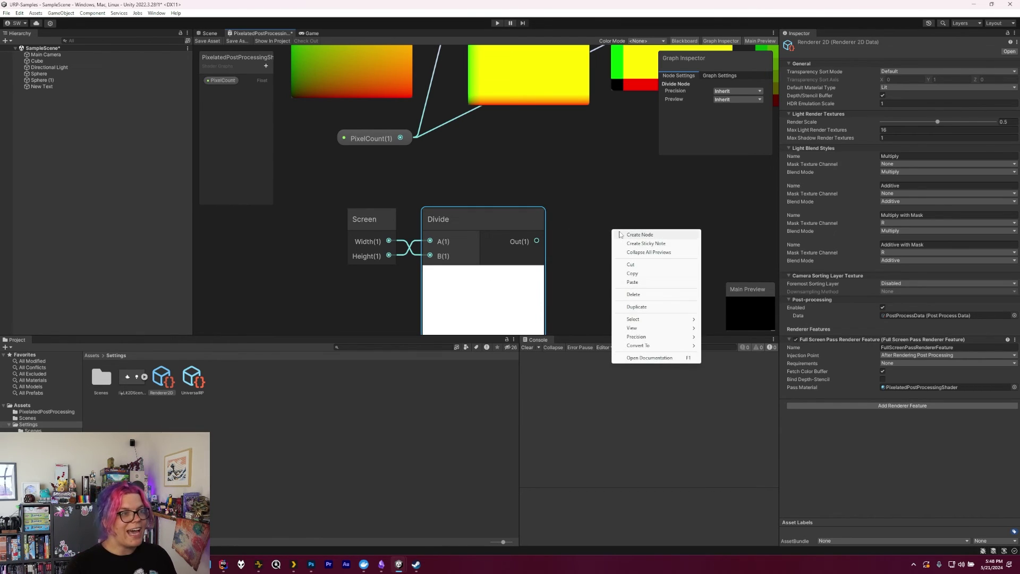
pyautogui.click(624, 233)
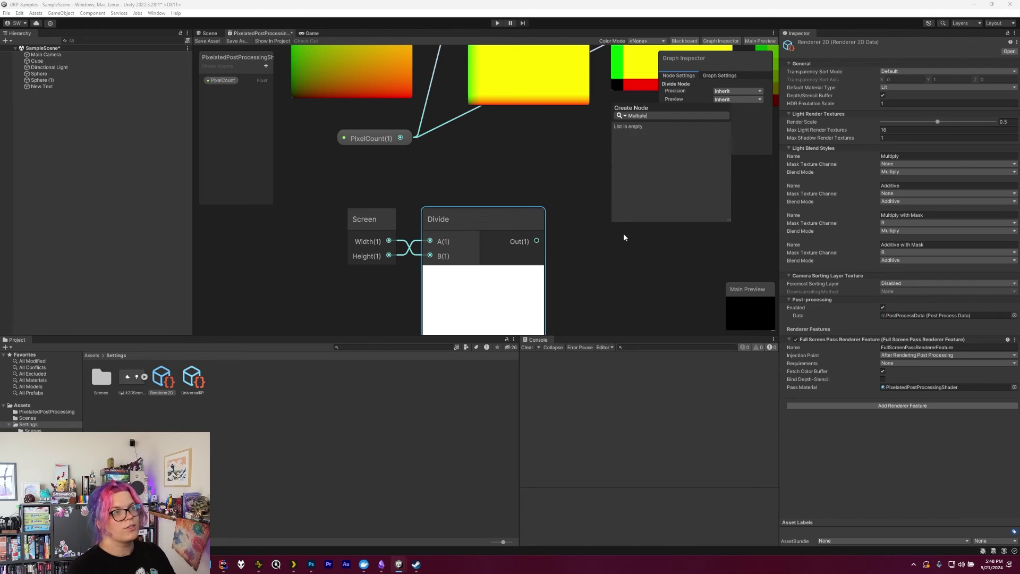
pyautogui.press('Escape')
pyautogui.rightClick(625, 238)
pyautogui.click(643, 237)
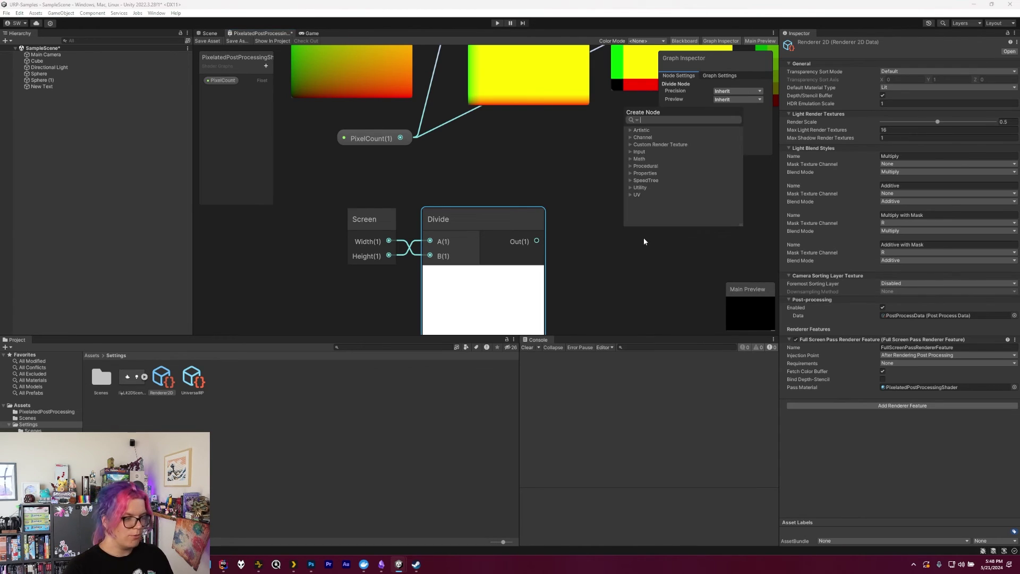
pyautogui.write('Mul')
pyautogui.press('Return')
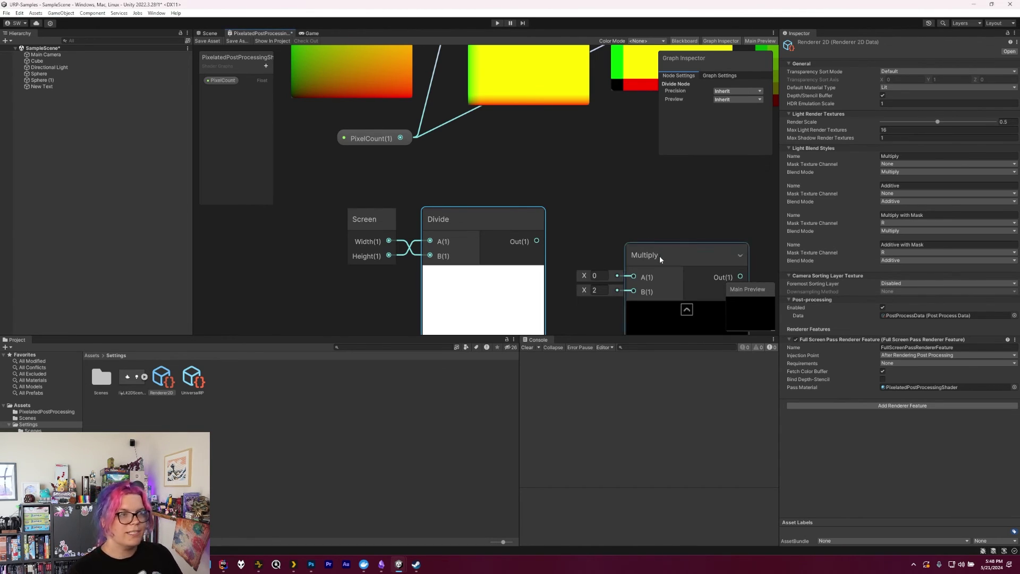
pyautogui.moveTo(659, 256); pyautogui.dragTo(641, 185)
pyautogui.moveTo(399, 137); pyautogui.dragTo(597, 207)
pyautogui.moveTo(538, 240); pyautogui.dragTo(616, 223)
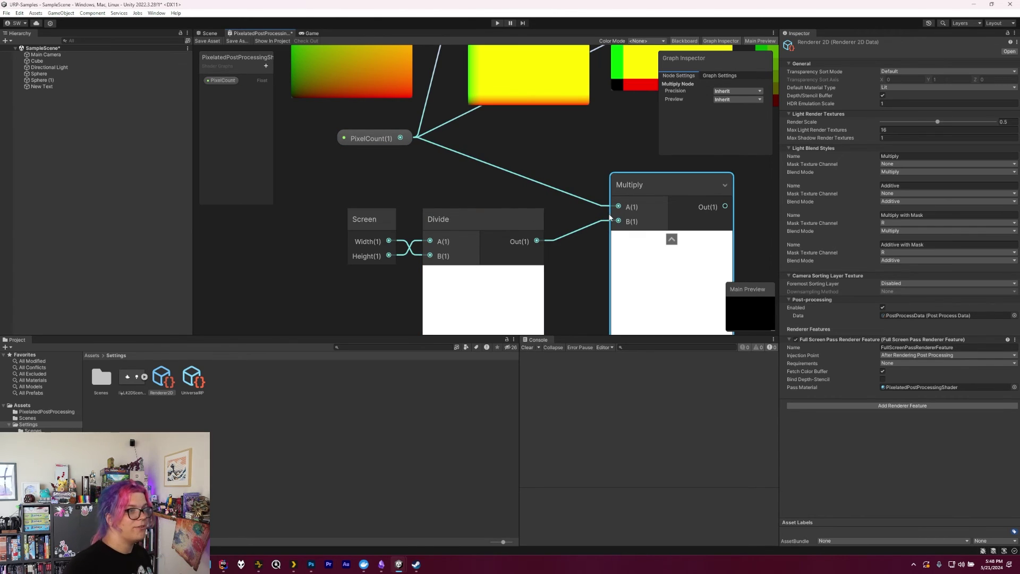
# Step: Move the Screen, Divide and new Multiply nodes together closer beneath the PixelCount node
pyautogui.moveTo(571, 243); pyautogui.dragTo(356, 273, button='middle')
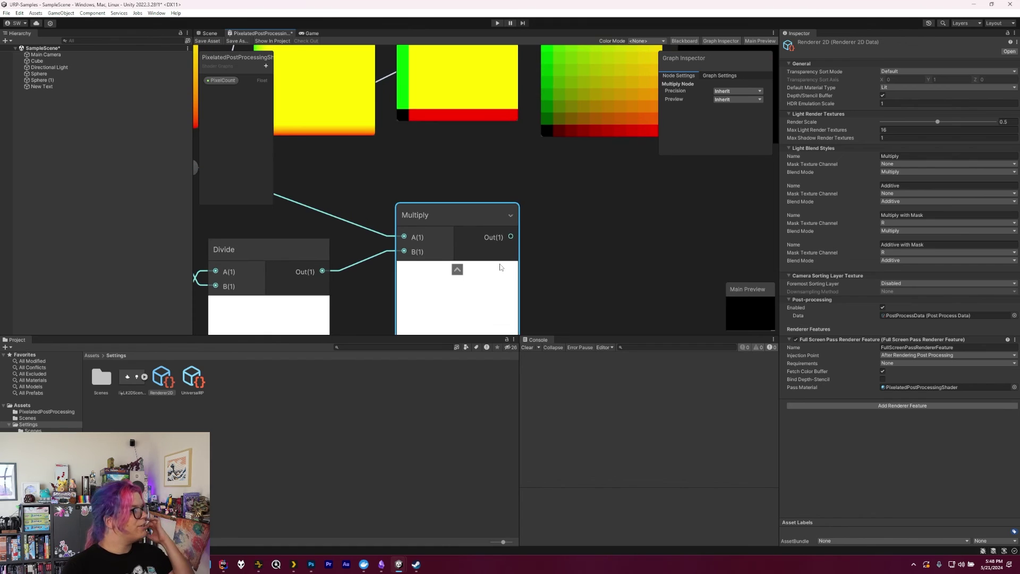
pyautogui.scroll(-4, 576, 224)
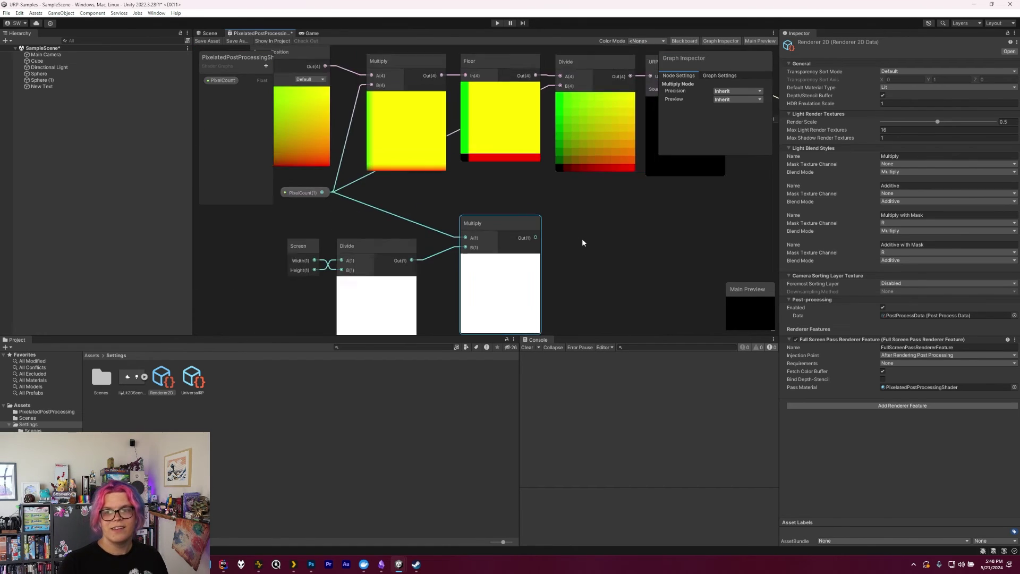
pyautogui.moveTo(555, 333); pyautogui.dragTo(308, 229)
pyautogui.moveTo(516, 232); pyautogui.dragTo(464, 235)
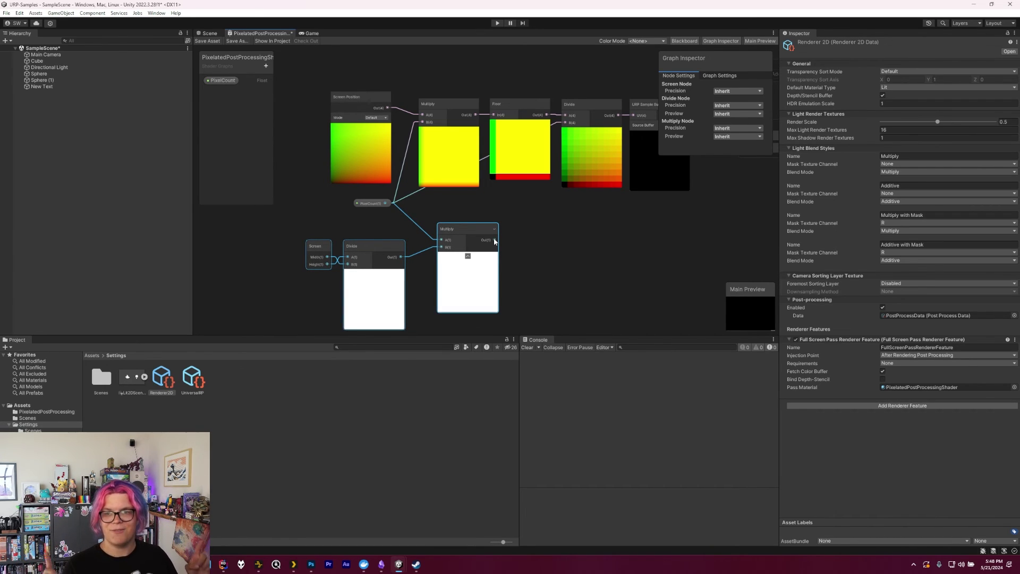
# Step: Add a Vector 2 node to the graph beside the lower Multiply node
pyautogui.rightClick(529, 244)
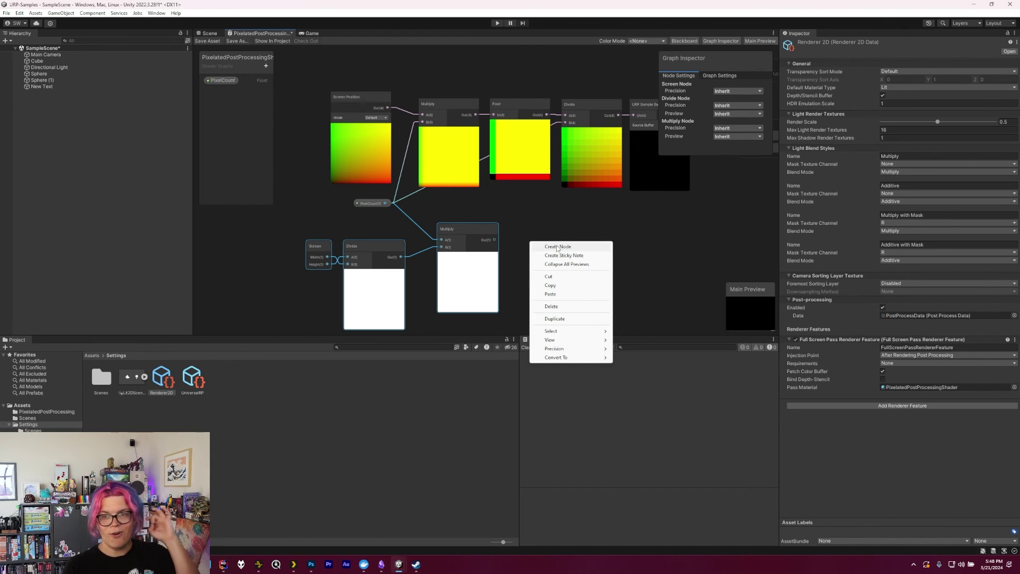
pyautogui.click(557, 247)
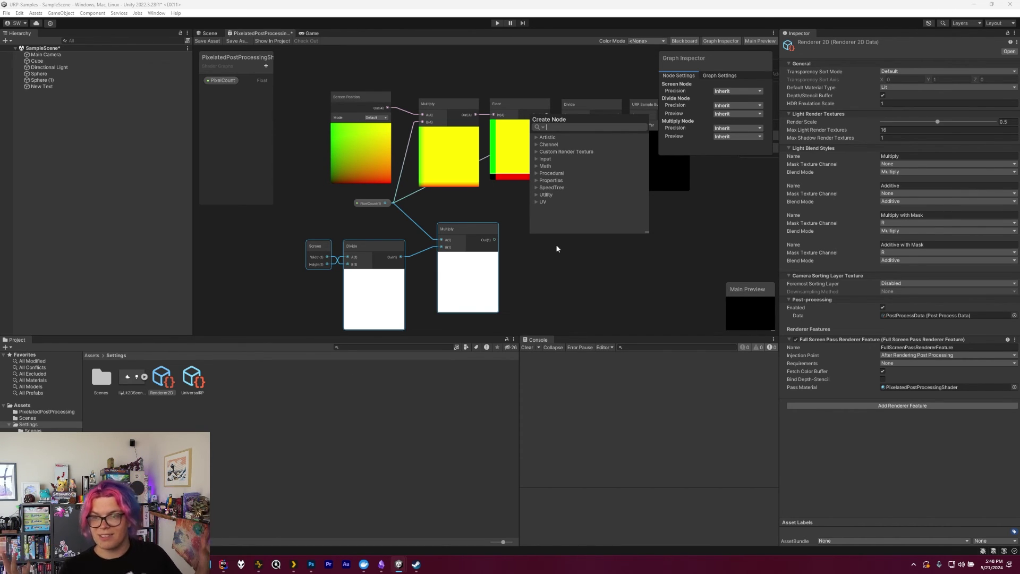
pyautogui.write('Vector')
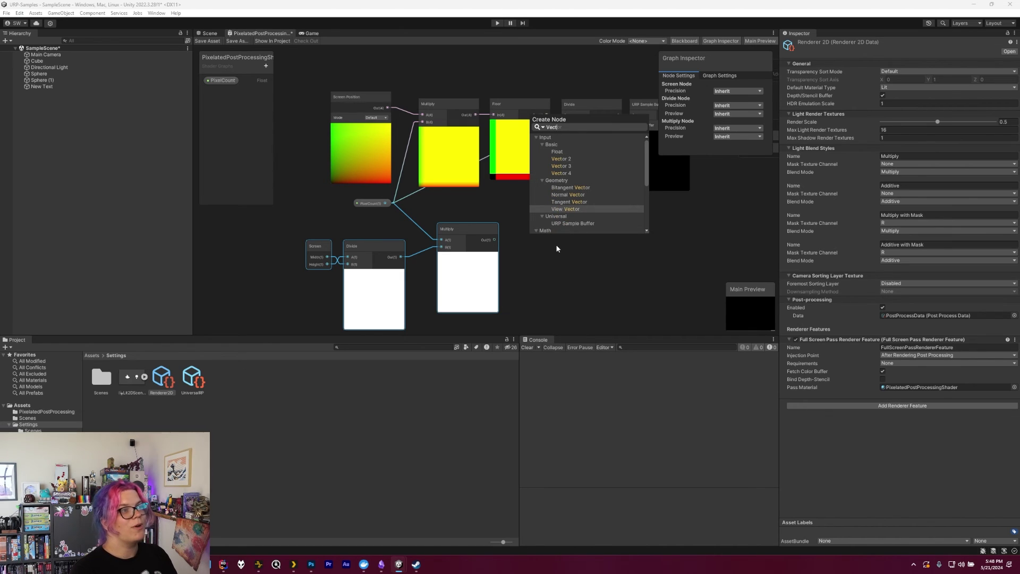
pyautogui.press('Up')
pyautogui.press('Up')
pyautogui.press('Up')
pyautogui.press('Up')
pyautogui.press('Up')
pyautogui.press('Up')
pyautogui.press('Up')
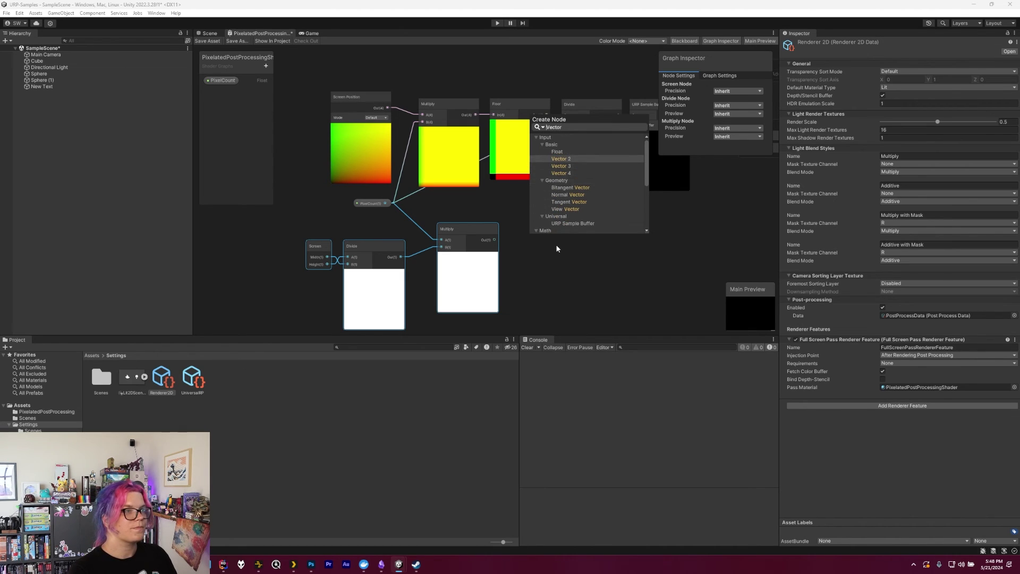
pyautogui.press('Return')
# Step: Shift the Screen, Divide and lower Multiply nodes together away from the Vector 2 node to make room
pyautogui.click(470, 328)
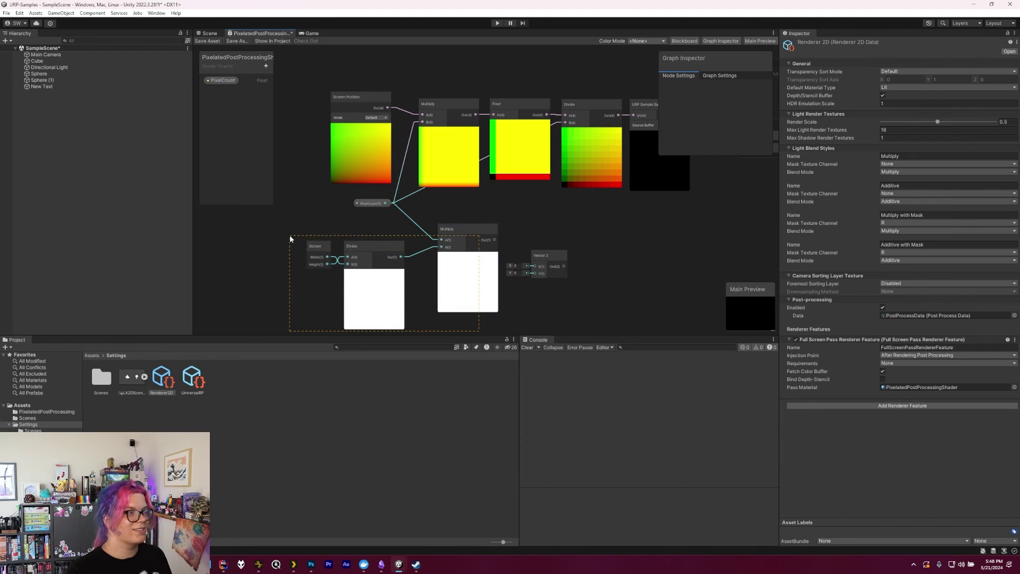
pyautogui.moveTo(289, 239); pyautogui.dragTo(290, 238)
pyautogui.moveTo(455, 228); pyautogui.dragTo(419, 233)
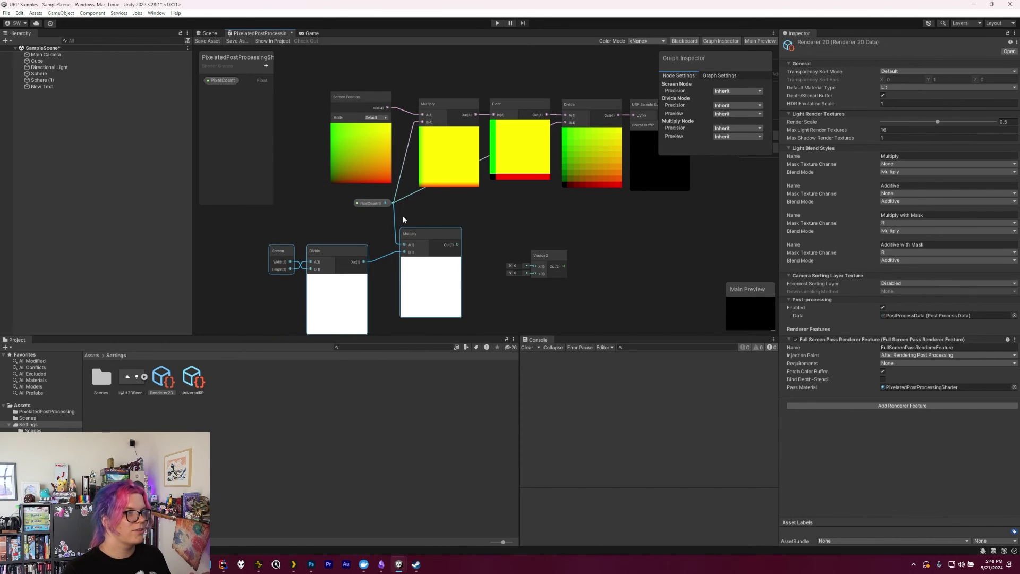
# Step: Place the Vector 2 node close to the lower Multiply node, connecting PixelCount to X and the Multiply output to Y
pyautogui.moveTo(553, 256); pyautogui.dragTo(502, 210)
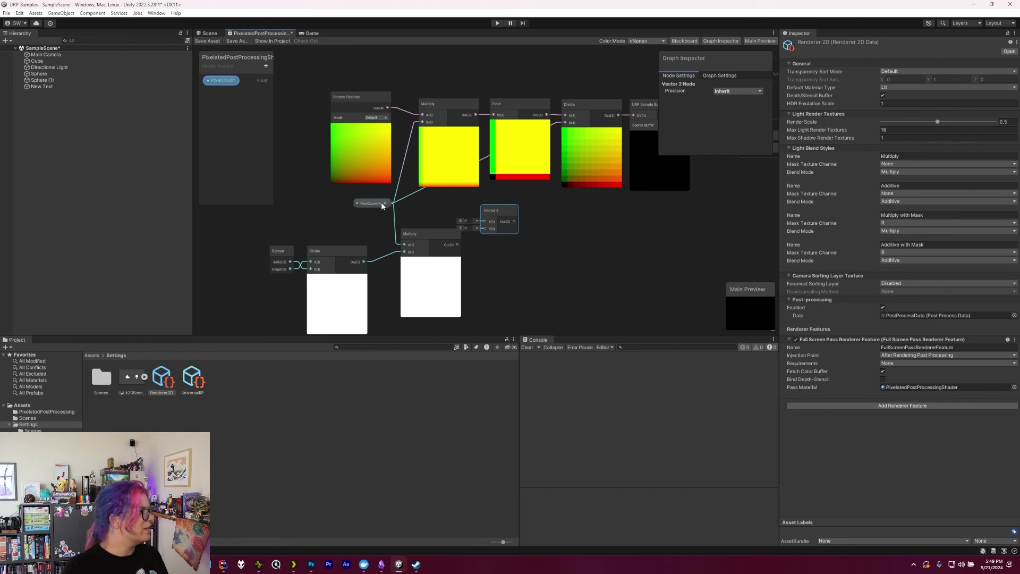
pyautogui.moveTo(390, 204); pyautogui.dragTo(486, 221)
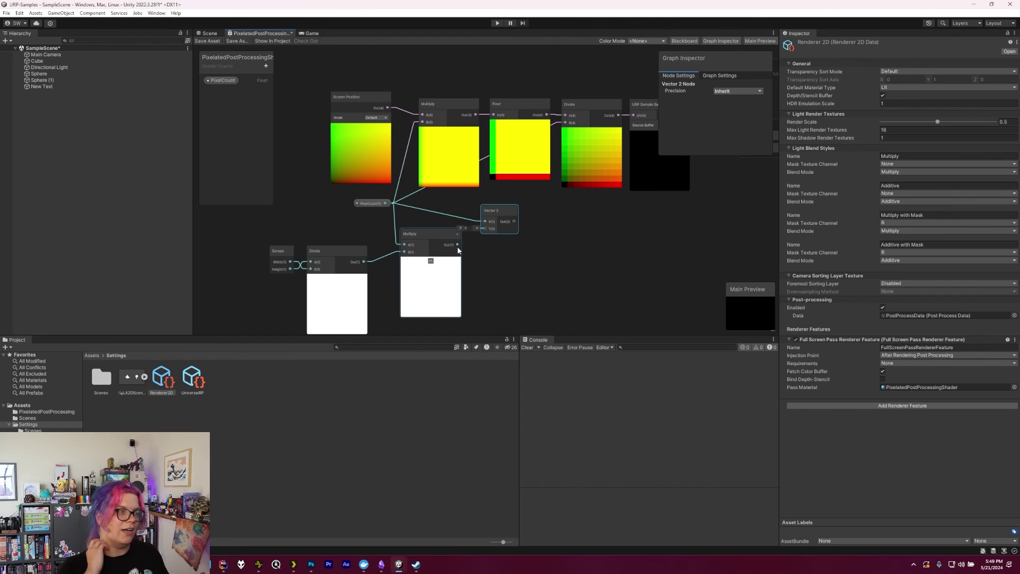
pyautogui.moveTo(457, 247); pyautogui.dragTo(485, 232)
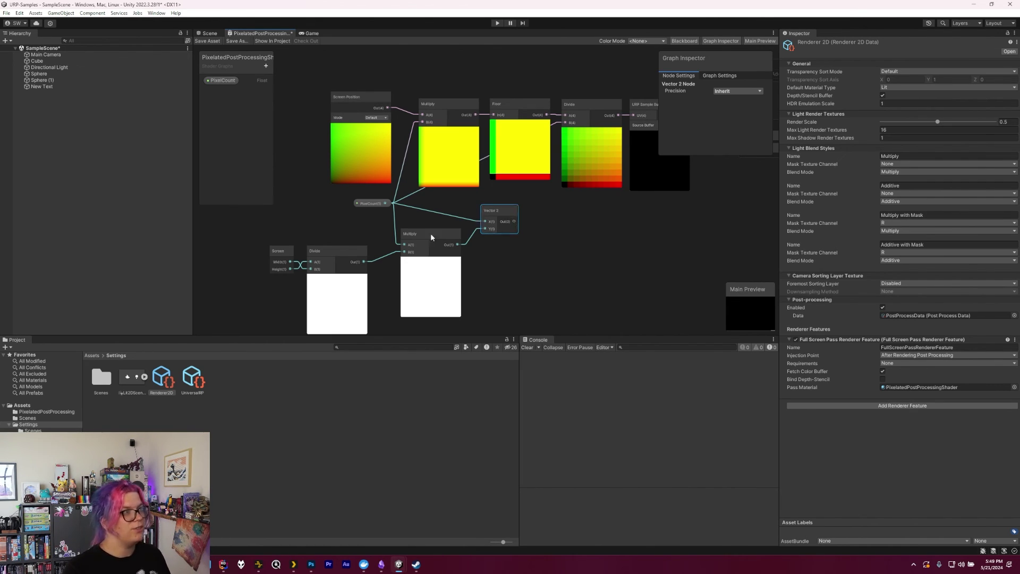
# Step: Feed the Vector 2 output into B of the upper Multiply and Divide nodes, and regroup the aspect-ratio nodes with PixelCount in front of them
pyautogui.scroll(-1, 494, 293)
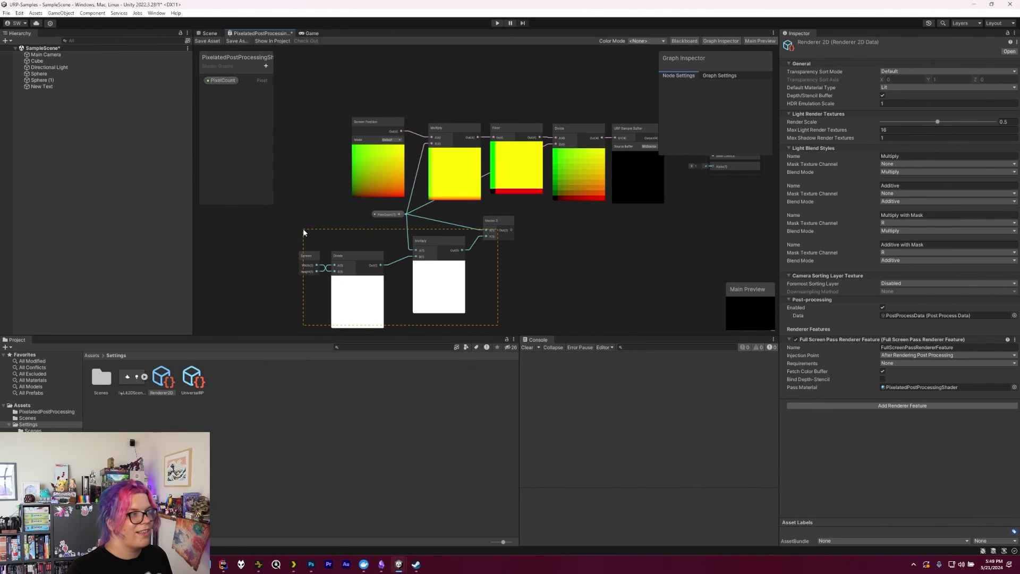
pyautogui.moveTo(303, 231); pyautogui.dragTo(432, 144)
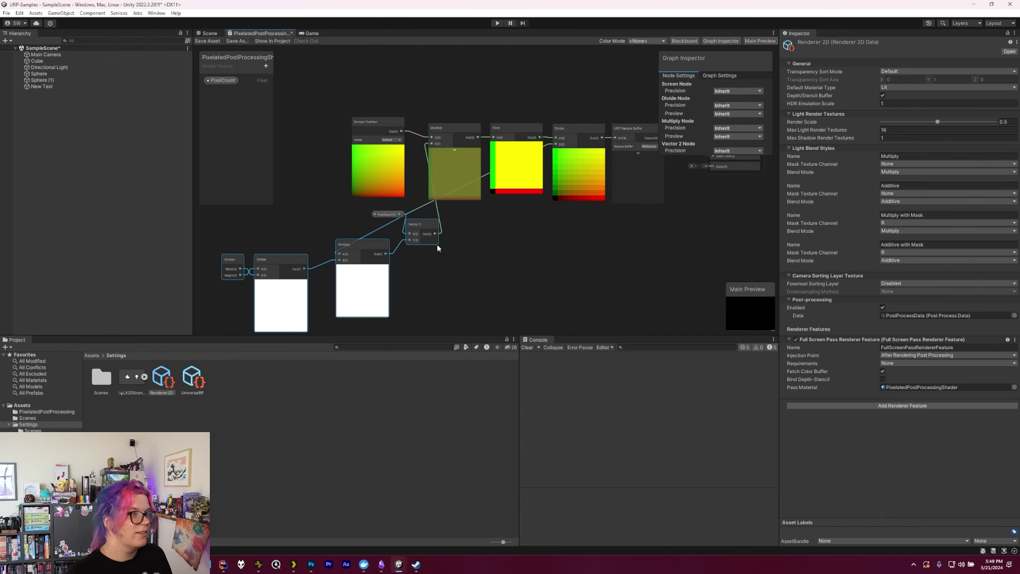
pyautogui.moveTo(437, 233); pyautogui.dragTo(557, 144)
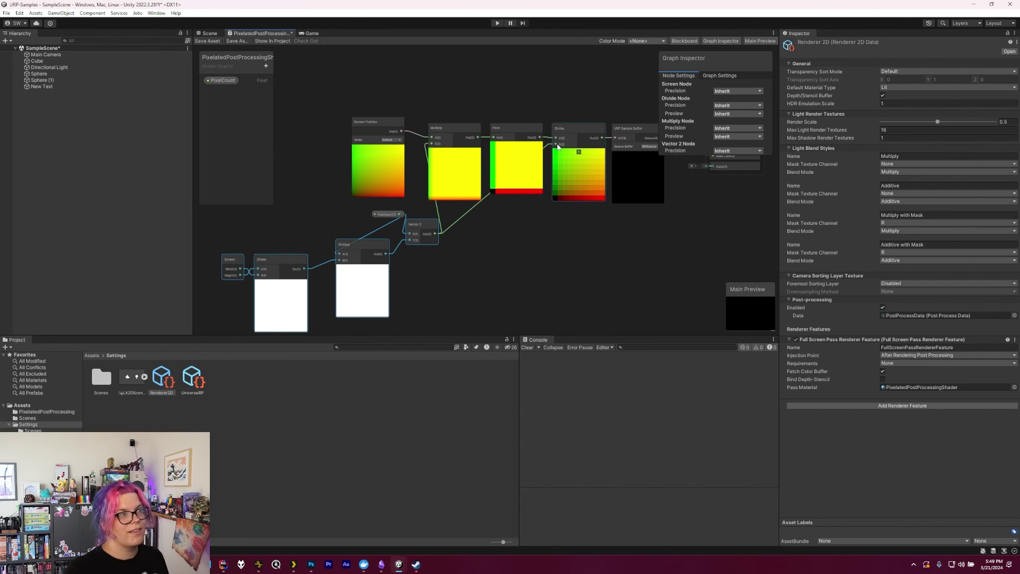
pyautogui.moveTo(386, 215); pyautogui.dragTo(315, 224)
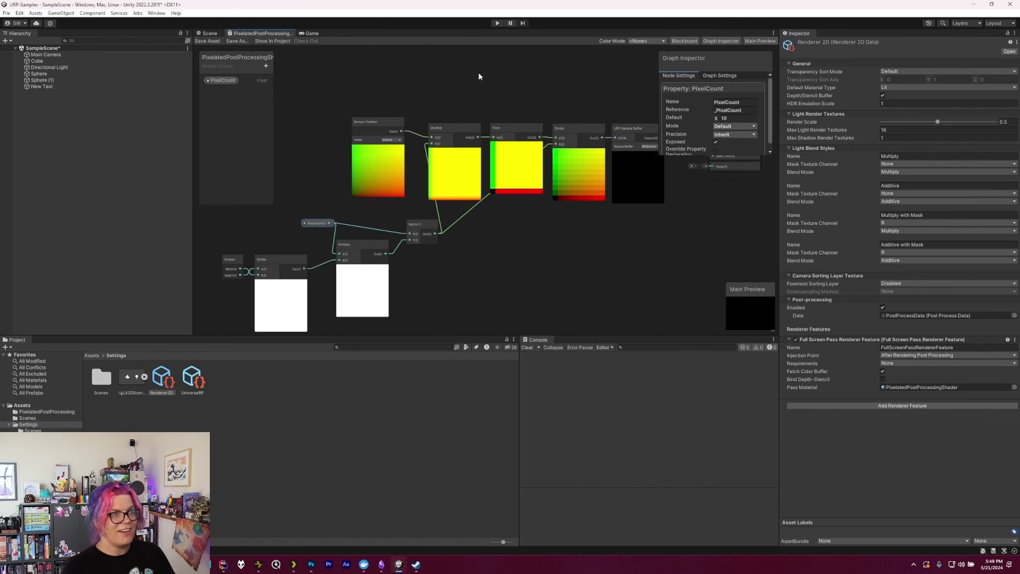
# Step: Inspect the effect in the Game view while resizing its width and height to check the pixel proportions
pyautogui.click(312, 34)
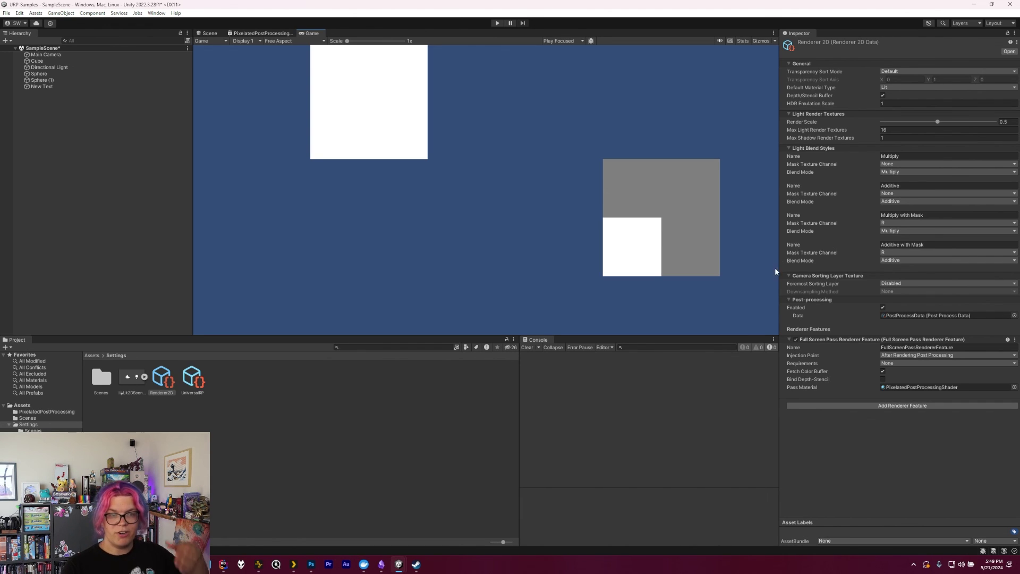
pyautogui.moveTo(775, 274); pyautogui.dragTo(752, 276)
pyautogui.moveTo(678, 335); pyautogui.dragTo(690, 270)
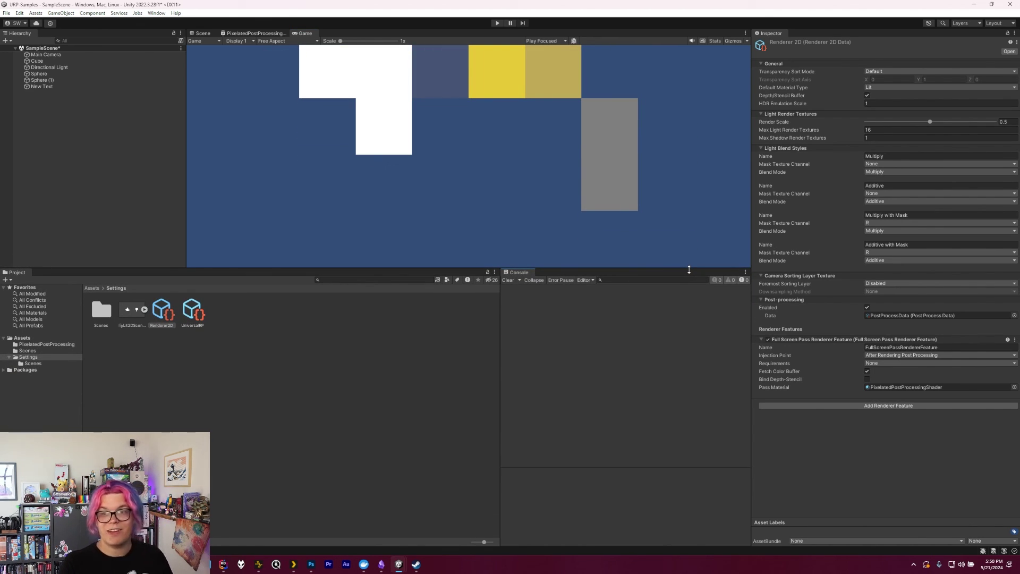
pyautogui.moveTo(689, 270); pyautogui.dragTo(689, 394)
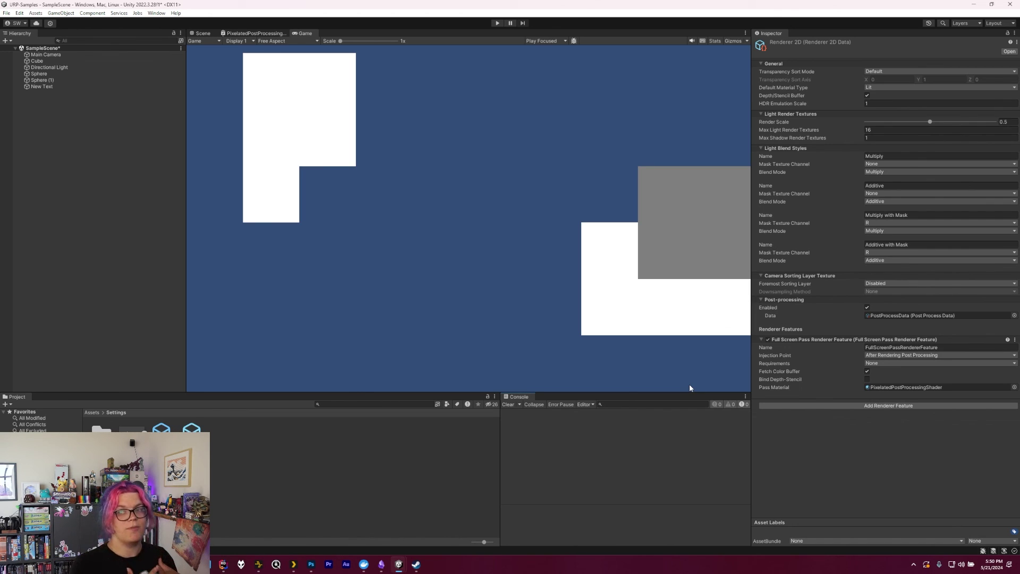
# Step: Set the PixelCount property's default value to 256 in the pixelated shader graph
pyautogui.click(255, 33)
pyautogui.click(374, 168)
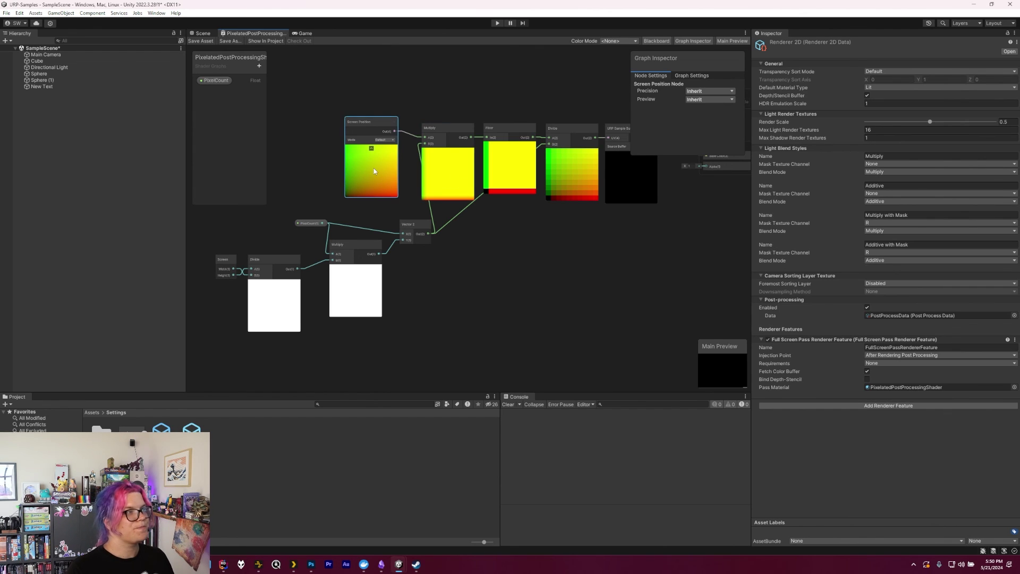
pyautogui.click(216, 81)
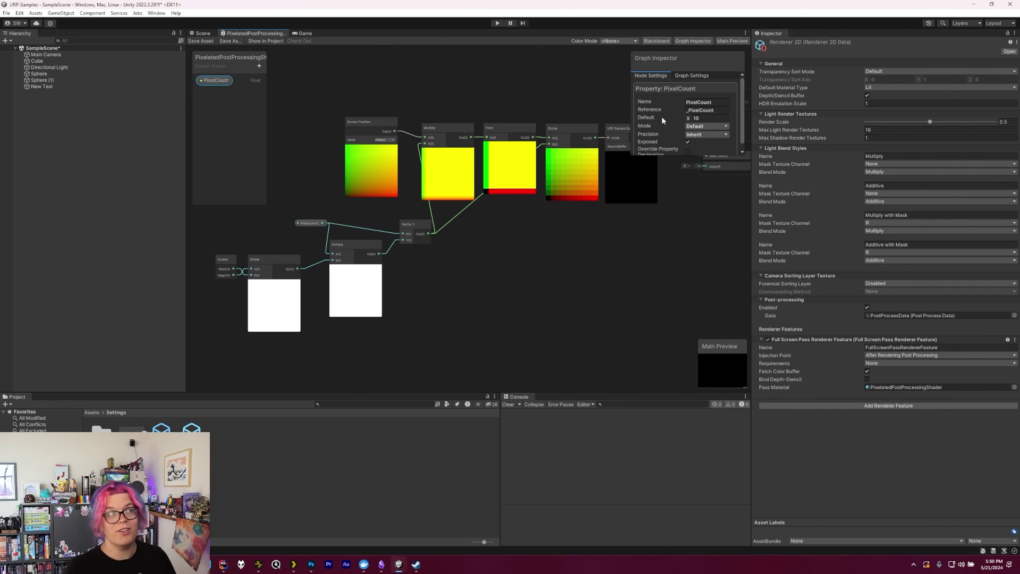
pyautogui.click(701, 118)
pyautogui.write('256')
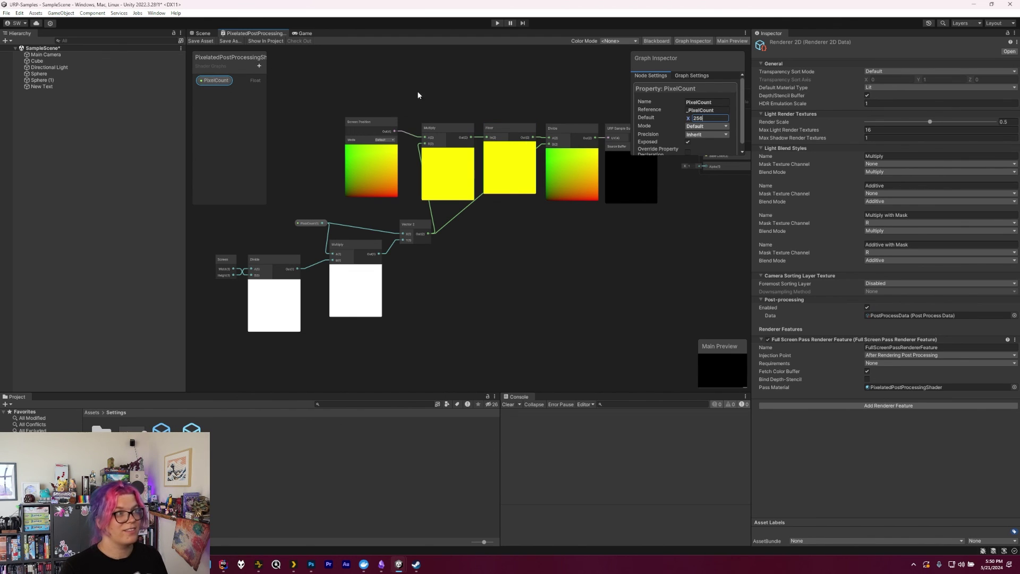
# Step: Show the Game view and rotate the Cube about X to -41.84 to watch its pixelated edges
pyautogui.click(304, 33)
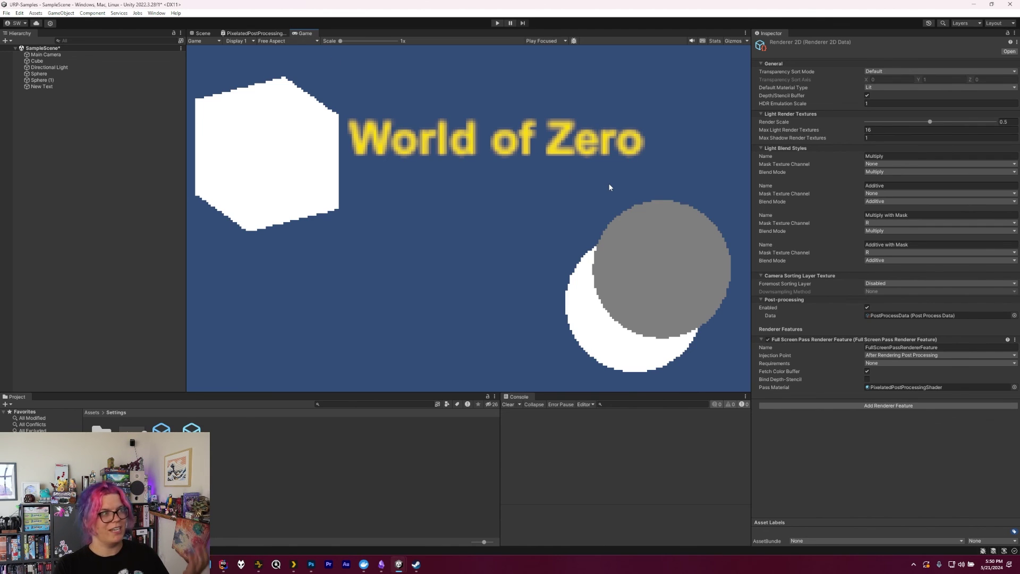
pyautogui.click(36, 61)
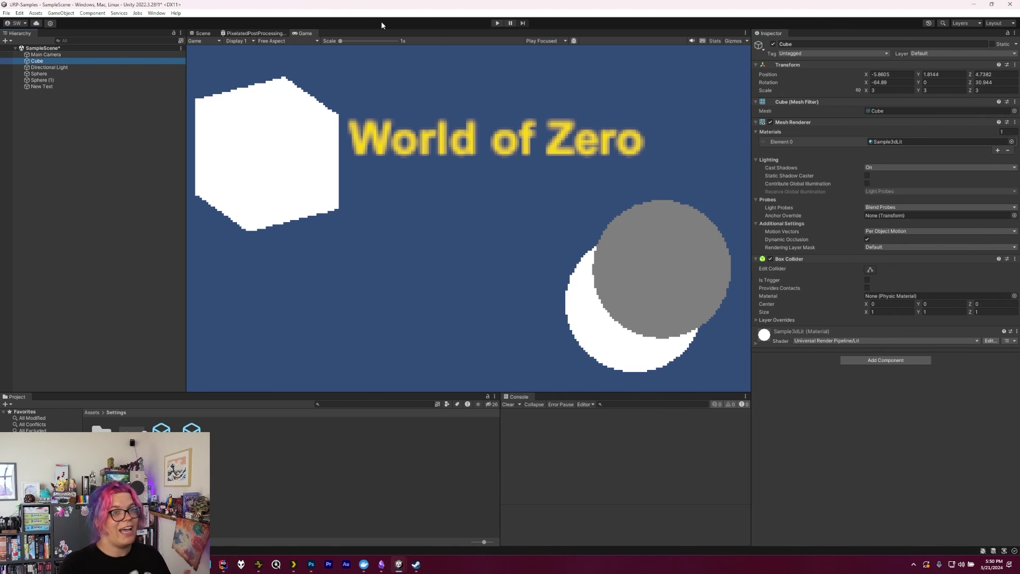
pyautogui.click(874, 83)
pyautogui.moveTo(875, 83); pyautogui.dragTo(20, 79)
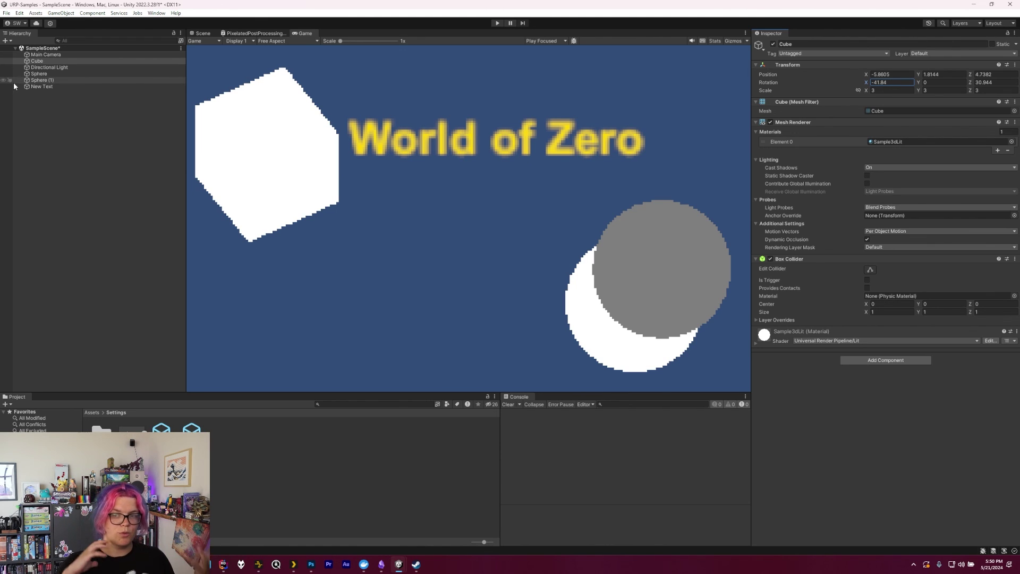